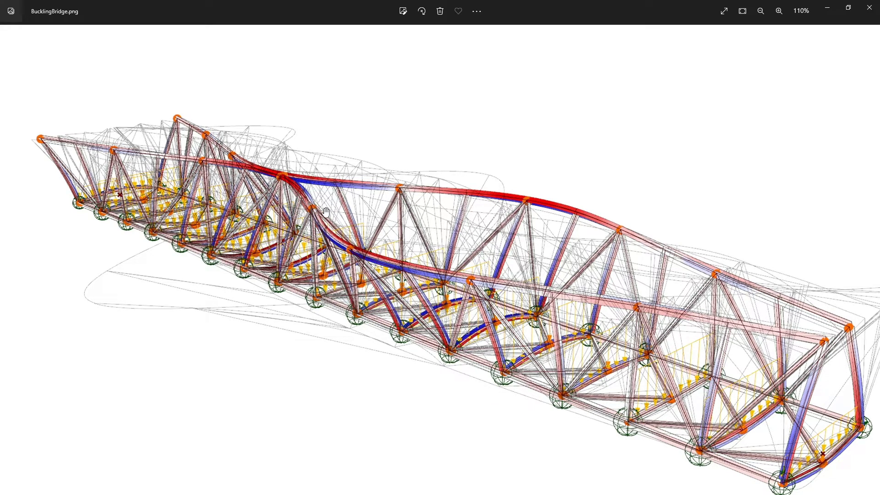
Close BucklingBridge.png and show EulerCases.JPG enlarged in the upper left of the screen
double_click(317, 7)
key(alt+F4)
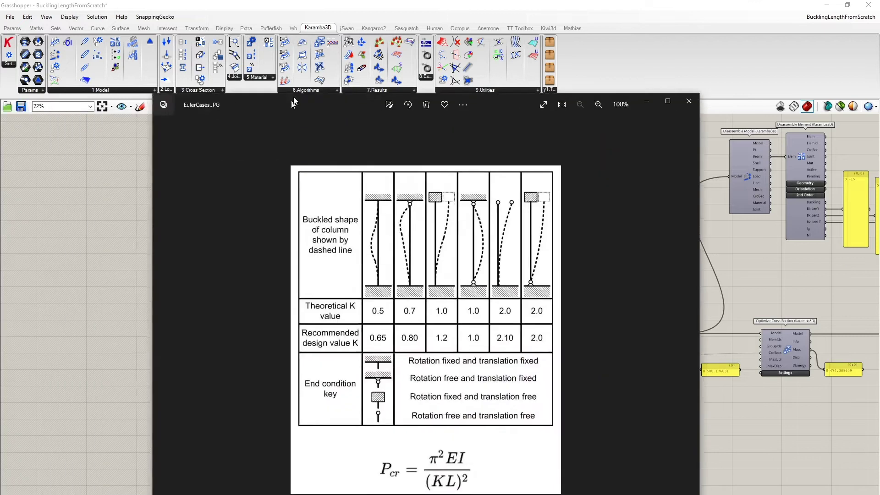
drag(293, 98, 228, 26)
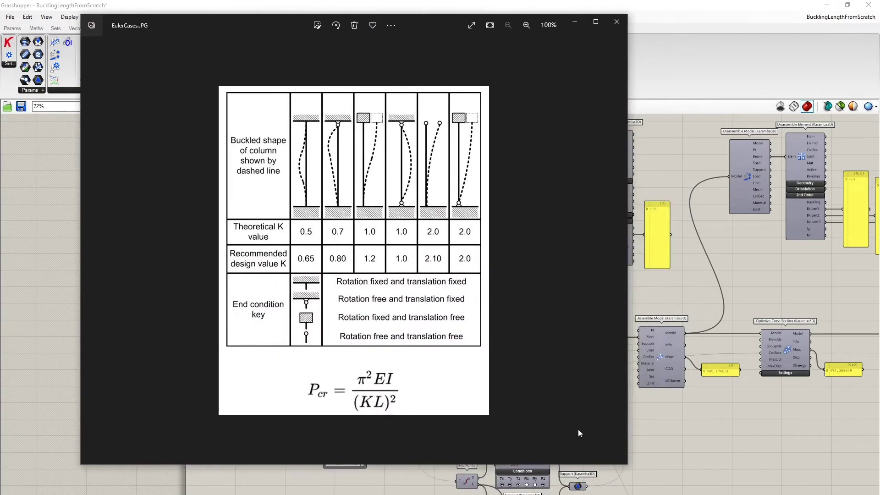
drag(626, 465, 703, 494)
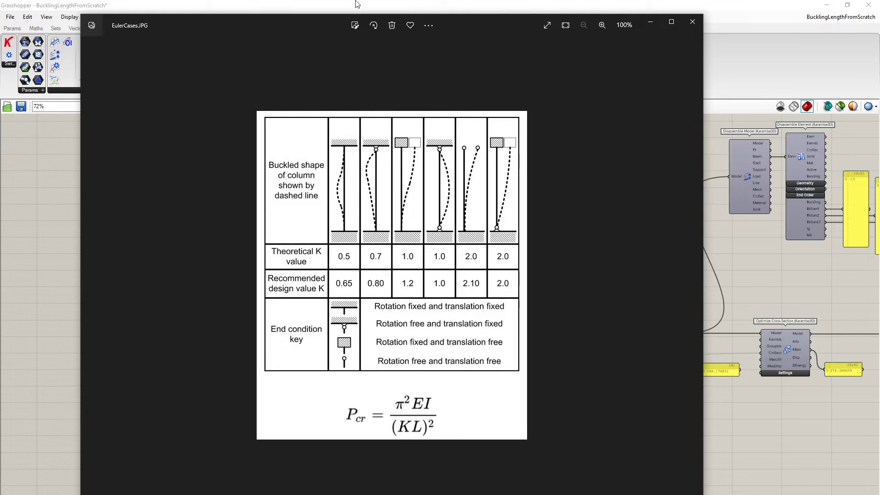
Close the Euler cases picture and orbit the Rhino preview of the CHS 168.3x8.0 column
key(Escape)
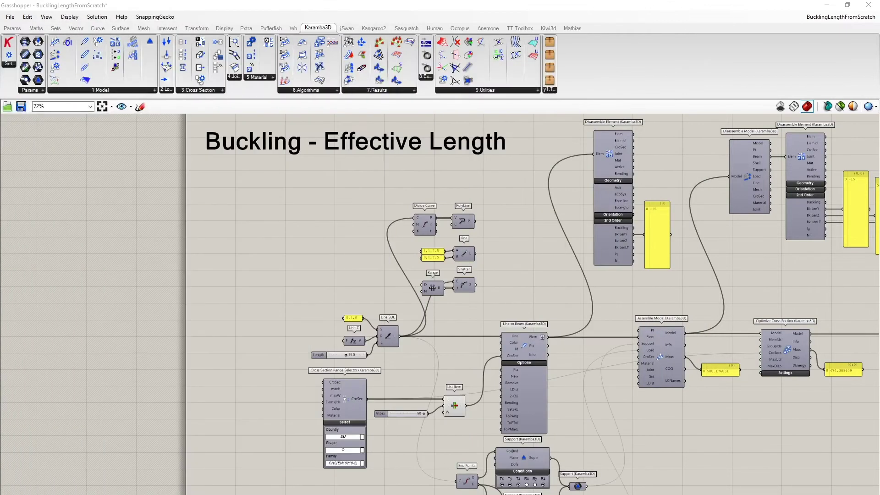
scroll(186, 270, down, 3)
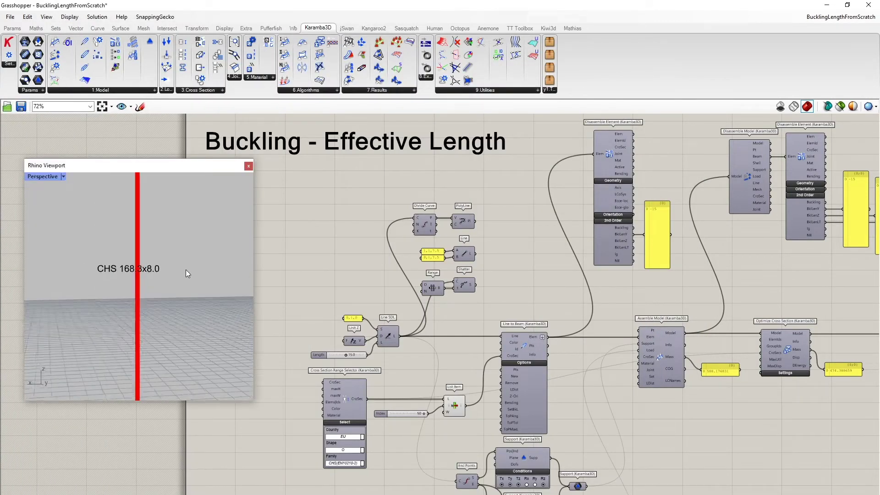
right_drag(184, 268, 143, 235)
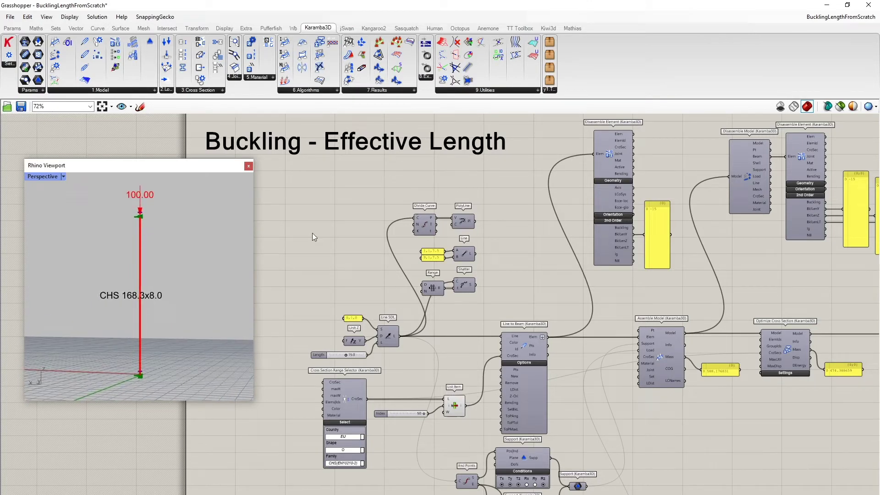
scroll(293, 271, up, 2)
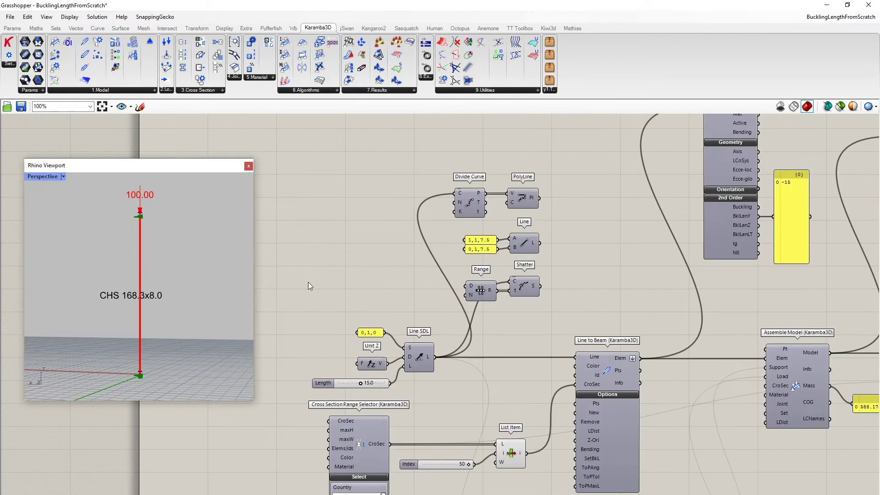
right_drag(181, 257, 163, 273)
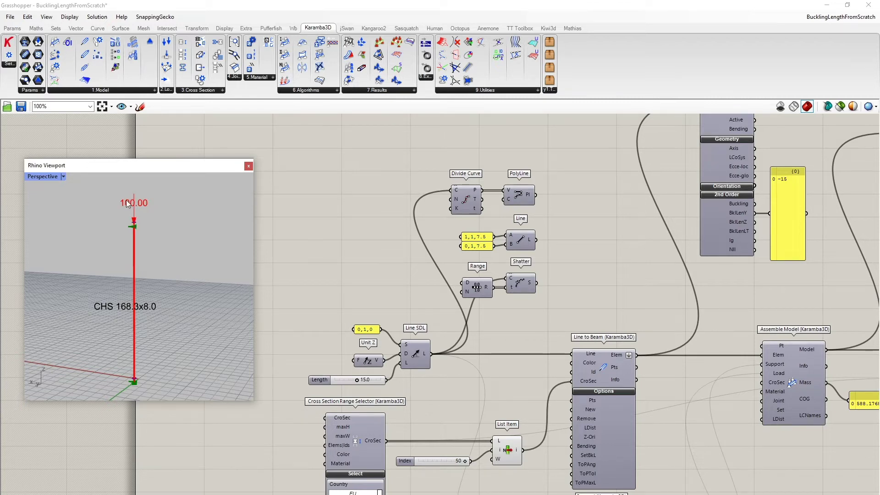
Pan the canvas over the Index slider and selection settings to centre Line to Beam
scroll(353, 271, up, 5)
right_drag(353, 271, 358, 191)
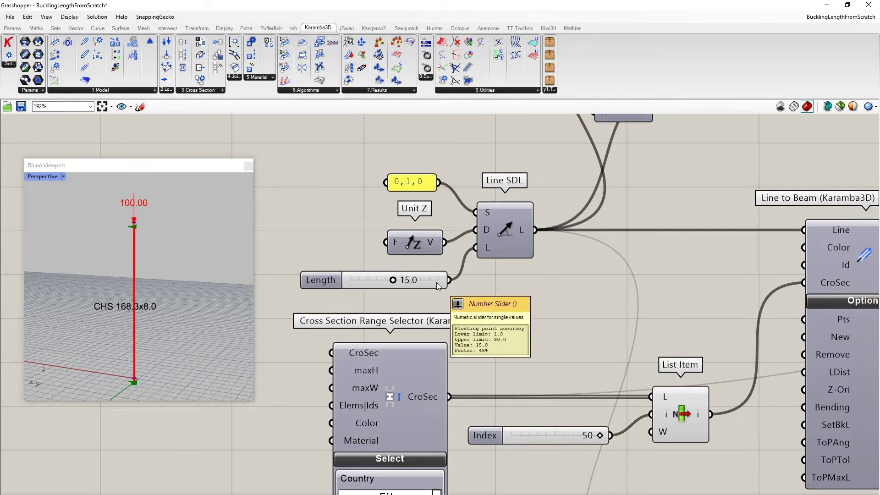
scroll(482, 298, down, 3)
right_drag(491, 309, 463, 314)
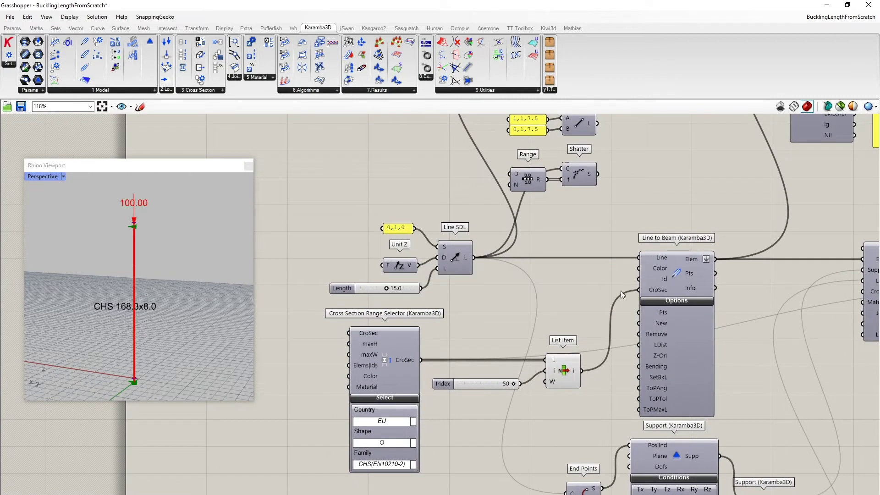
scroll(527, 275, up, 3)
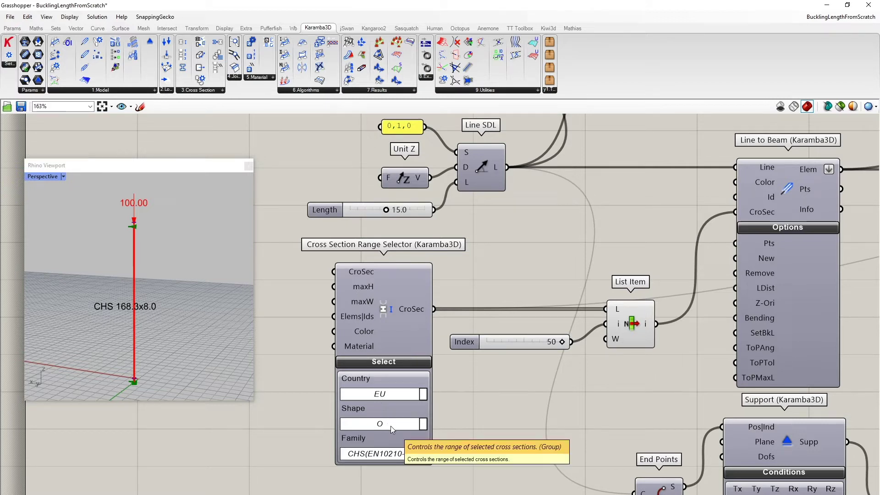
mouse_move(420, 309)
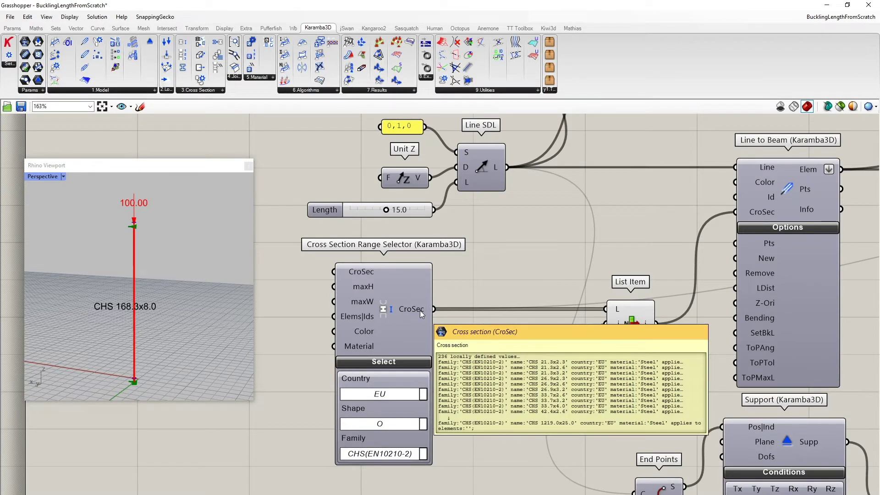
right_drag(507, 303, 447, 305)
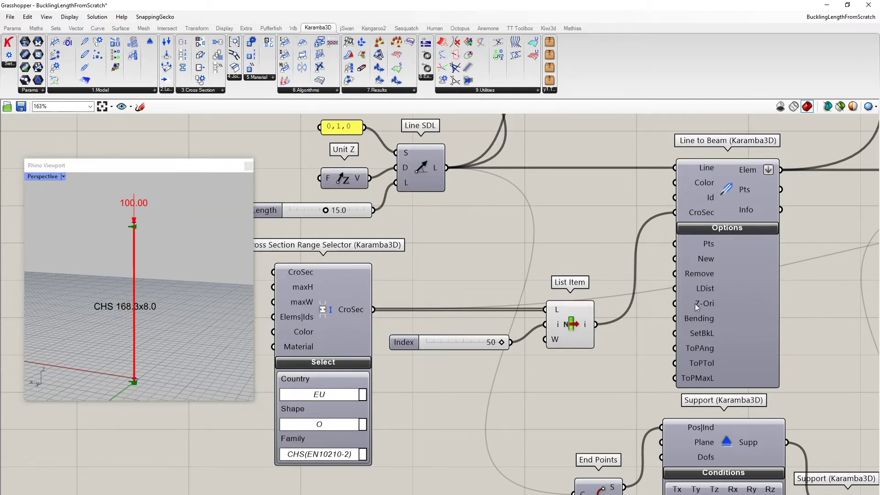
Pan across the End Points, both supports and the -100 Loads component to Assemble Model
right_drag(748, 382, 520, 218)
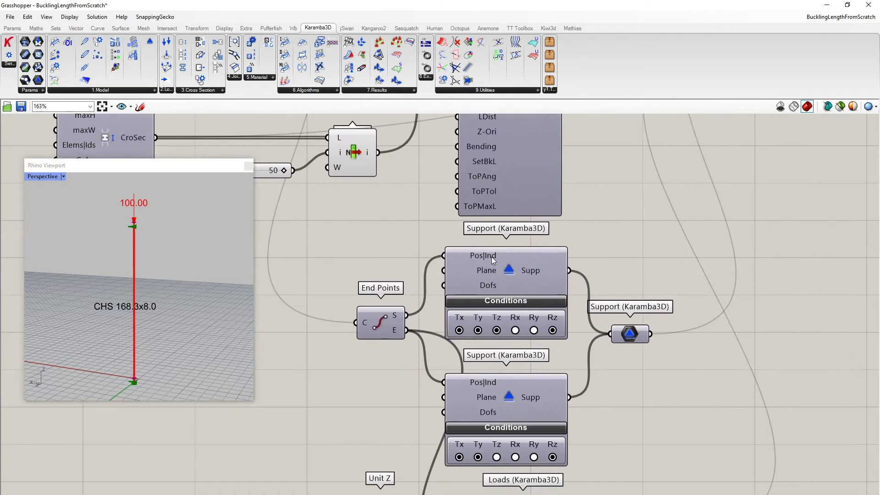
scroll(493, 260, up, 1)
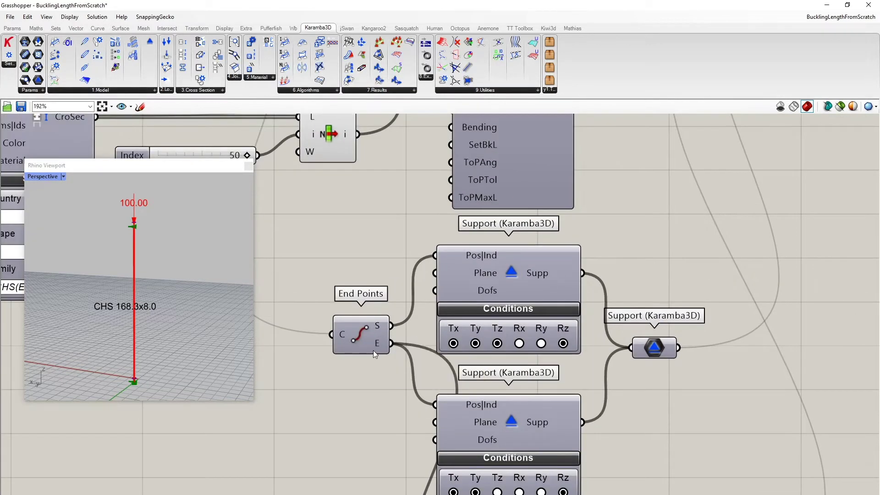
scroll(369, 323, down, 3)
right_drag(367, 323, 414, 372)
scroll(414, 372, up, 2)
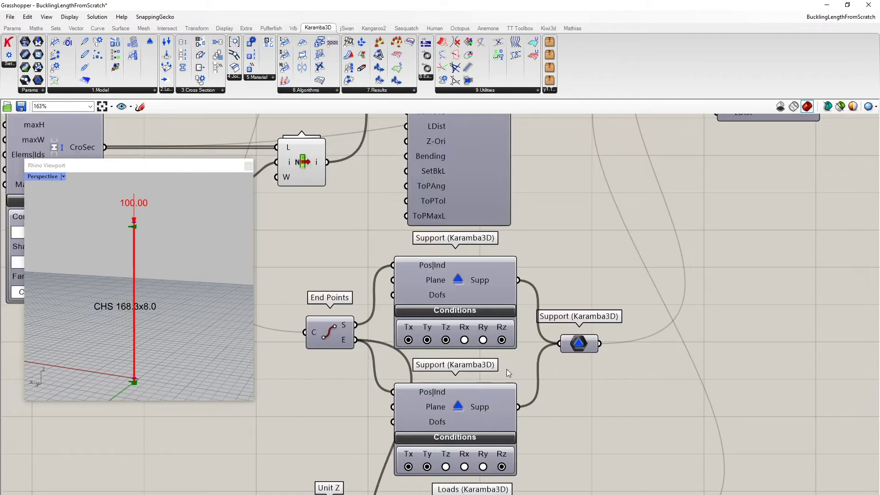
right_drag(591, 402, 604, 345)
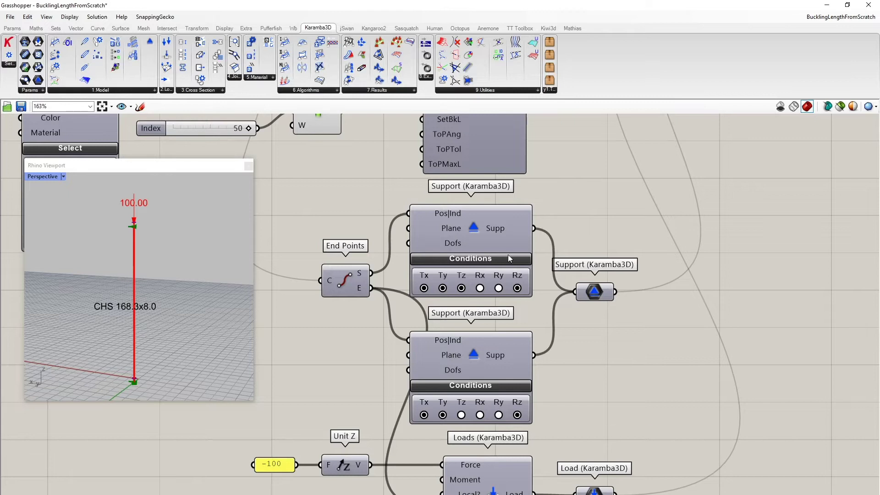
right_drag(582, 414, 594, 272)
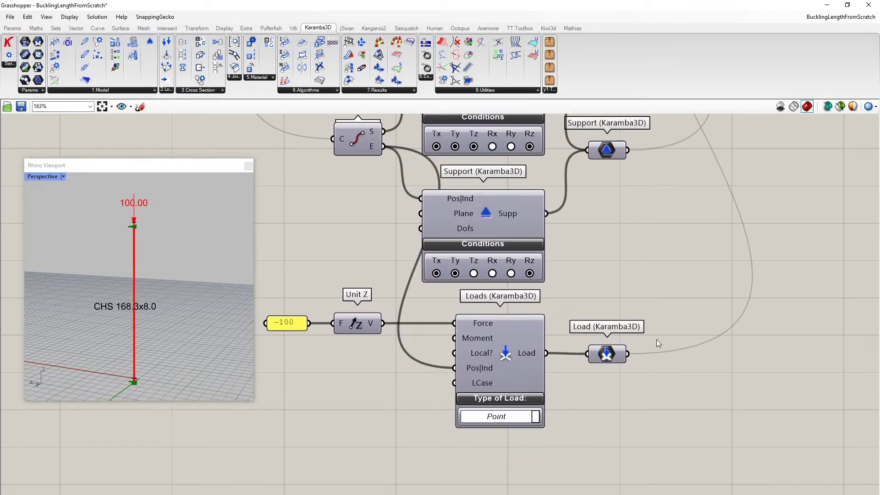
scroll(652, 327, down, 5)
right_drag(648, 307, 561, 494)
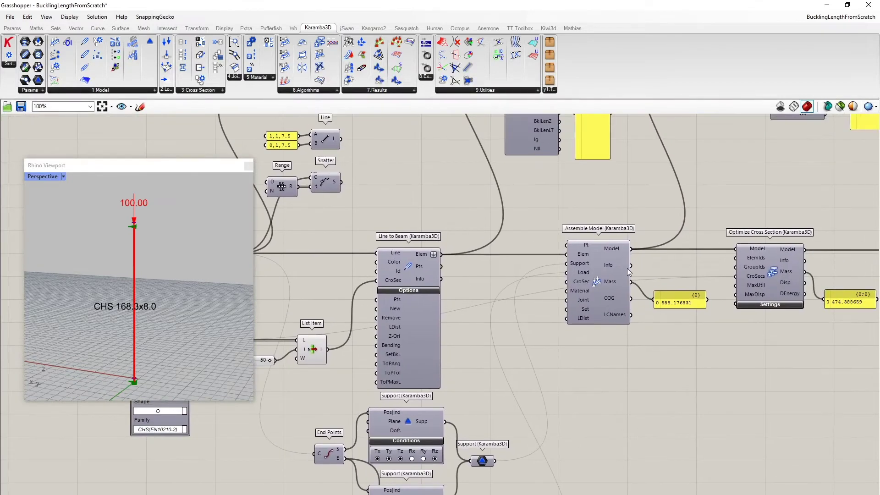
scroll(708, 314, up, 3)
Nudge the 588.176831 assembled mass panel slightly down
right_drag(659, 308, 606, 308)
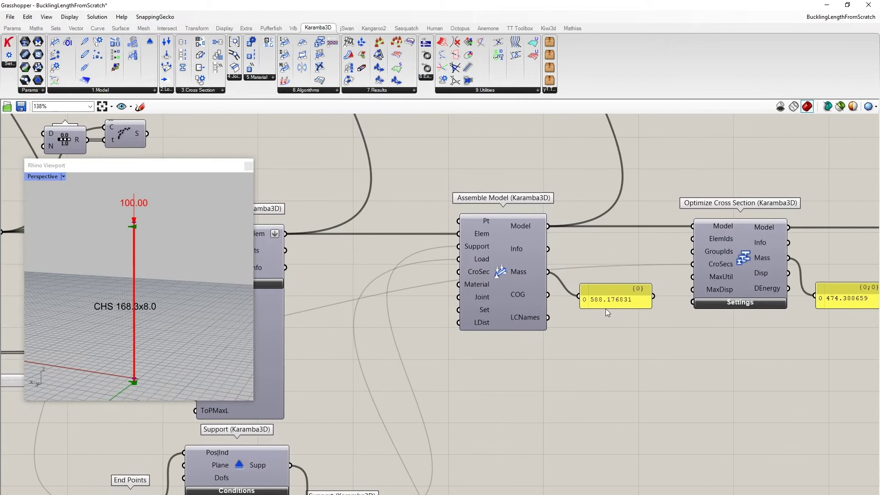
click(605, 296)
drag(606, 295, 617, 302)
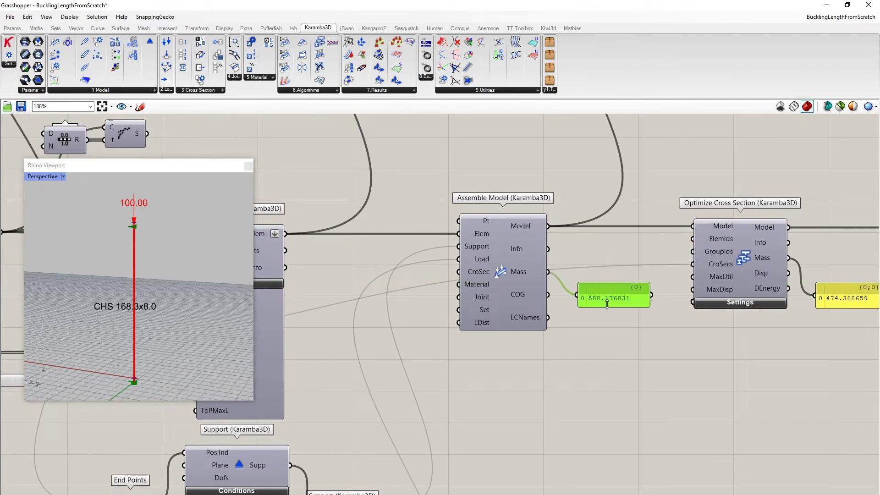
scroll(595, 275, down, 2)
Move the 474.388659 optimized mass panel into line beside Model View and the legend
right_drag(569, 261, 497, 222)
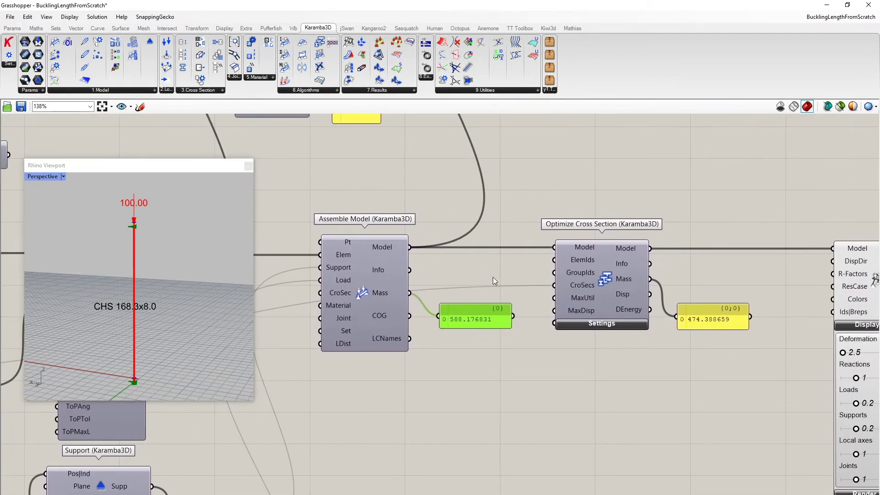
scroll(493, 276, down, 5)
right_drag(501, 266, 510, 271)
scroll(560, 280, up, 5)
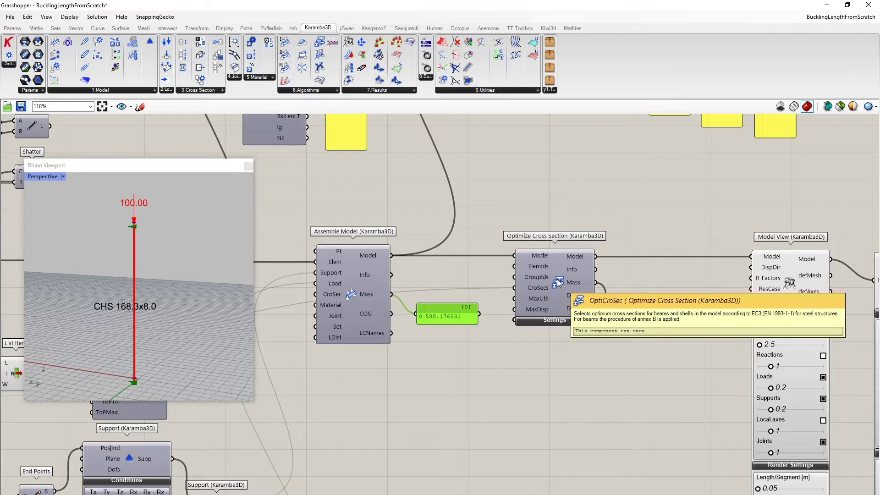
double_click(587, 278)
drag(654, 316, 654, 321)
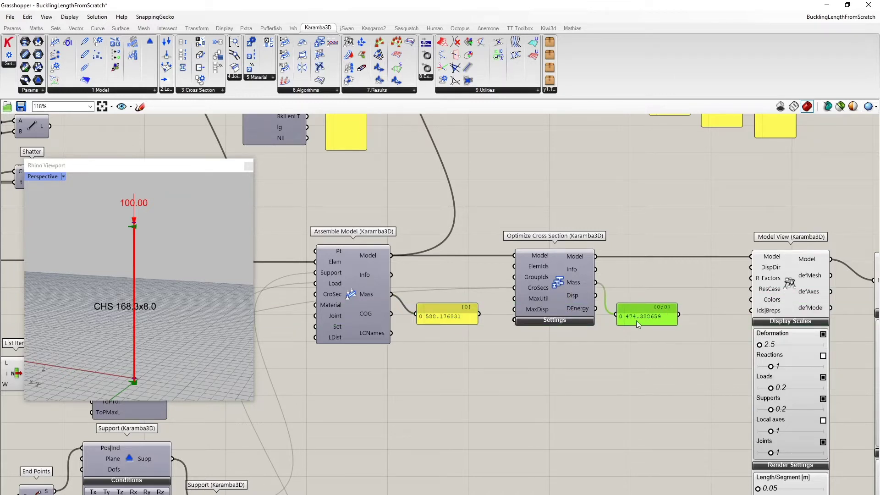
right_drag(668, 361, 488, 317)
click(615, 256)
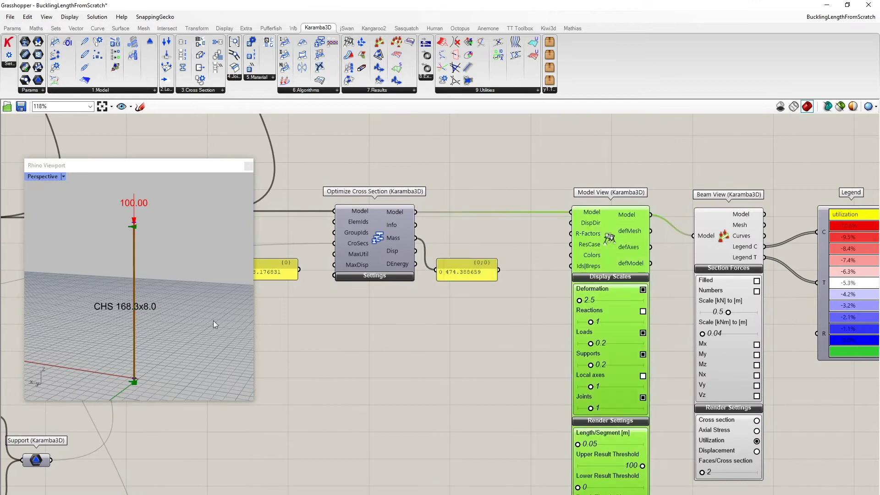
scroll(118, 314, up, 3)
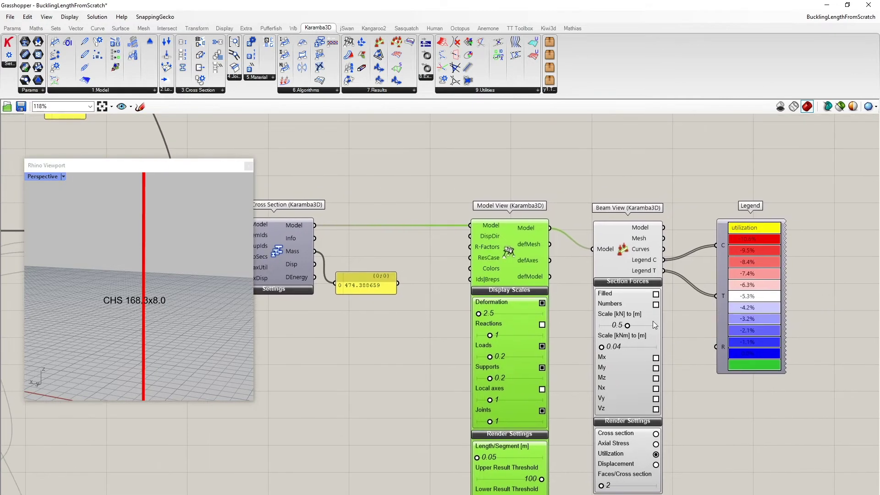
right_drag(680, 338, 608, 333)
scroll(671, 259, up, 2)
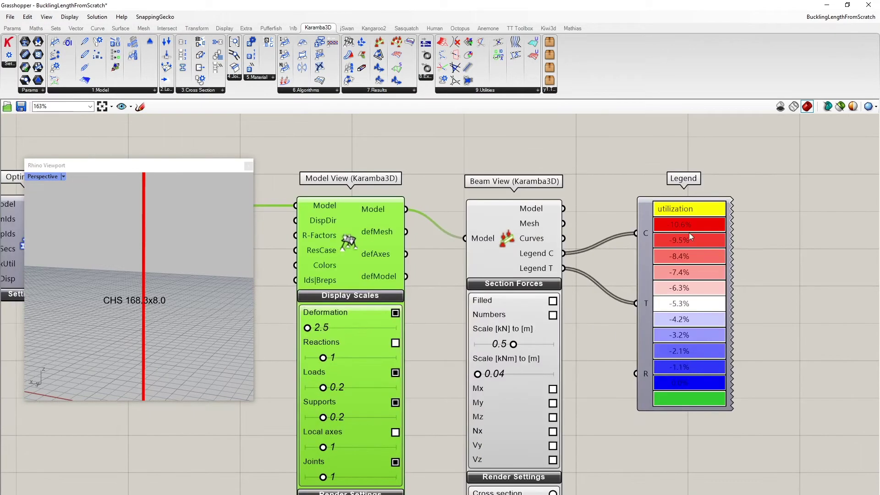
click(586, 260)
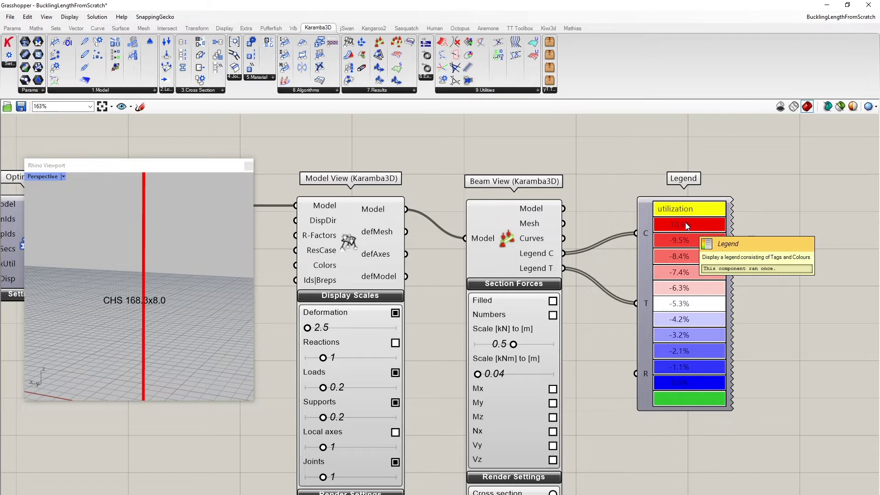
scroll(684, 224, down, 2)
right_drag(505, 263, 466, 298)
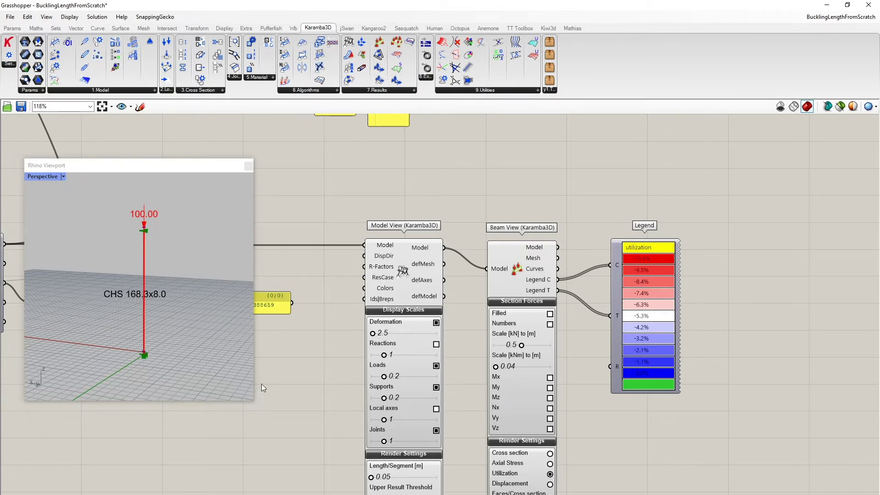
scroll(264, 377, down, 3)
right_drag(276, 376, 661, 364)
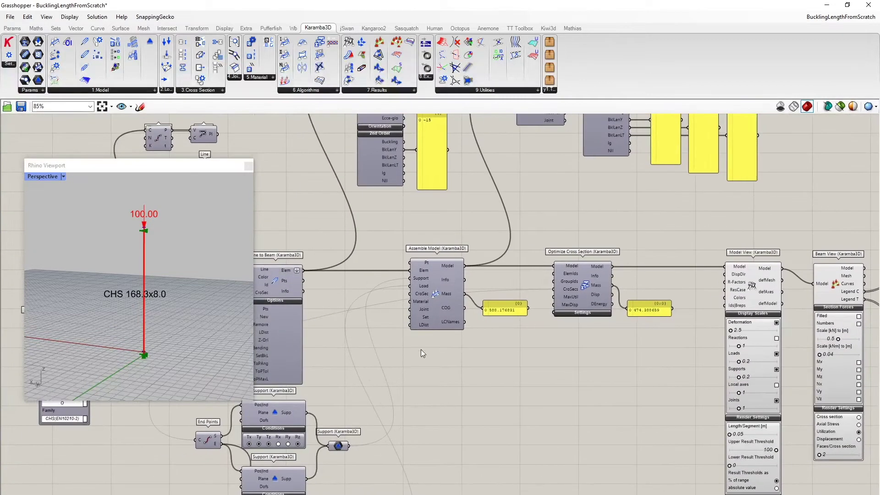
right_drag(421, 349, 620, 384)
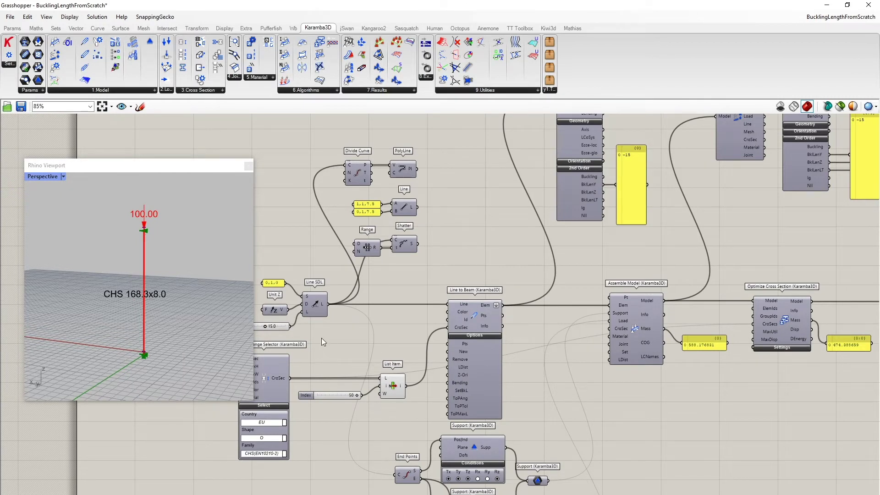
mouse_move(320, 341)
right_down()
mouse_move(372, 327)
mouse_move(333, 331)
right_up()
right_drag(408, 257, 283, 296)
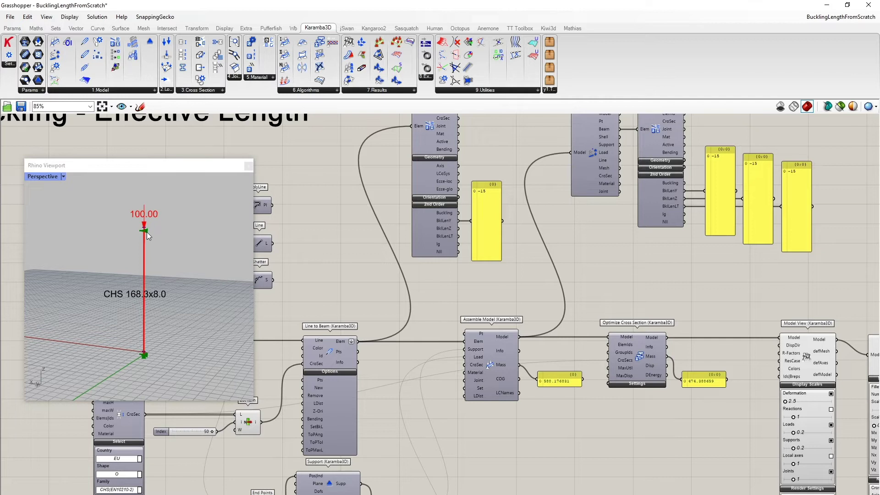
right_drag(284, 272, 367, 259)
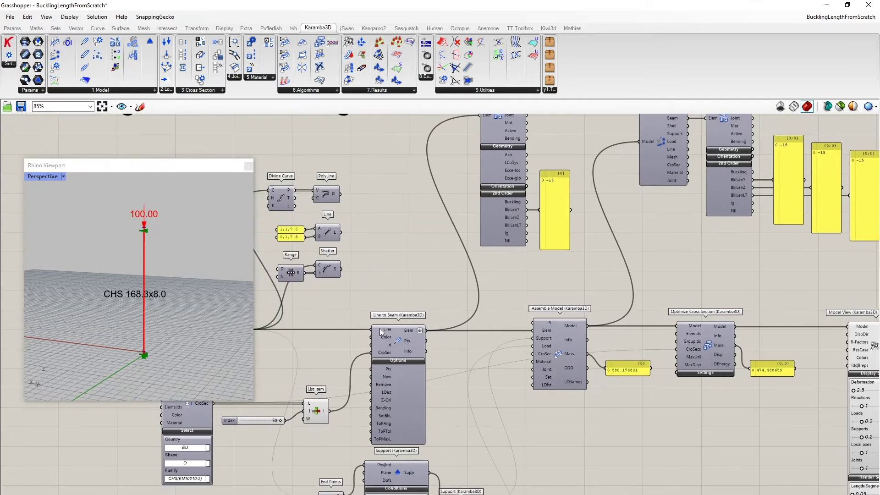
scroll(379, 328, up, 1)
right_drag(432, 284, 362, 291)
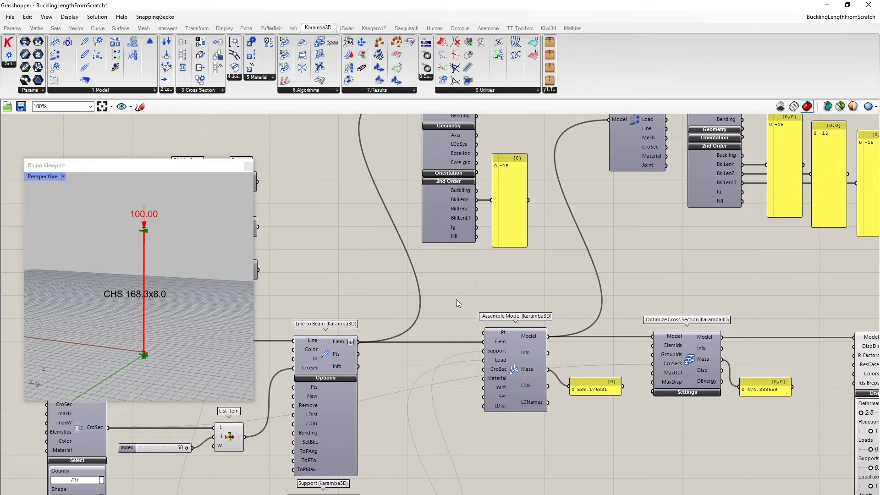
right_drag(456, 299, 421, 351)
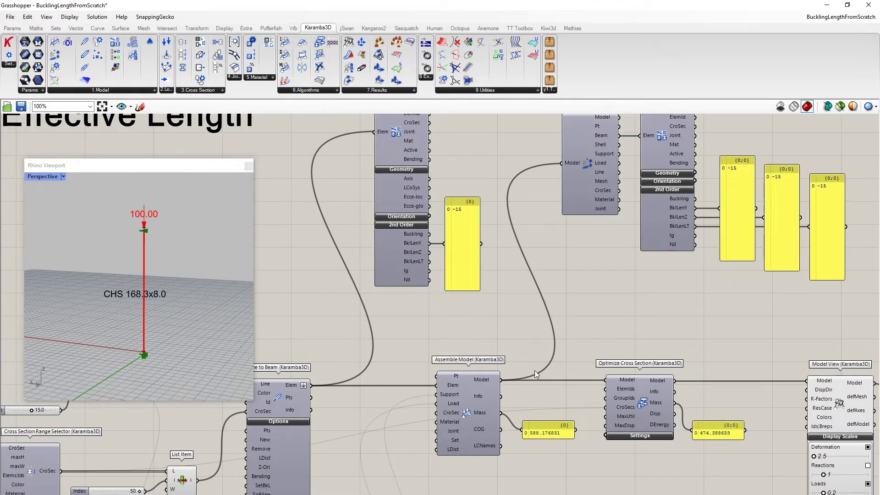
right_drag(529, 217, 445, 290)
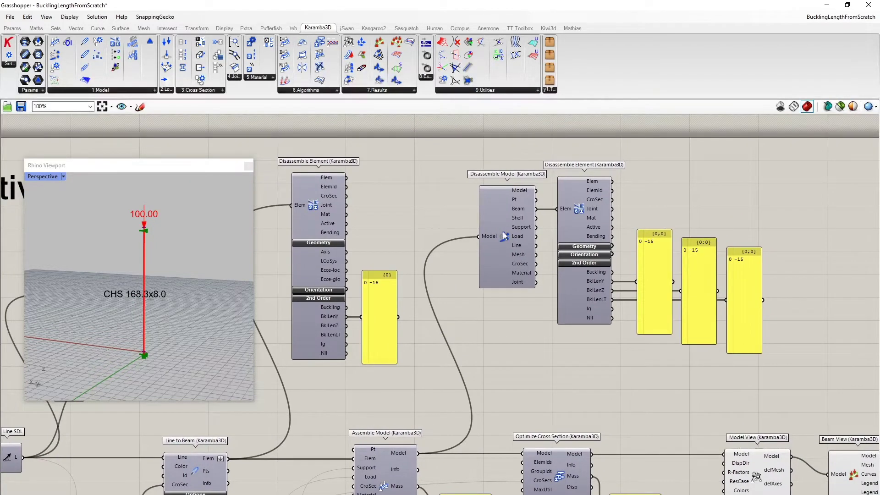
mouse_move(520, 208)
right_drag(617, 263, 518, 282)
scroll(521, 273, up, 3)
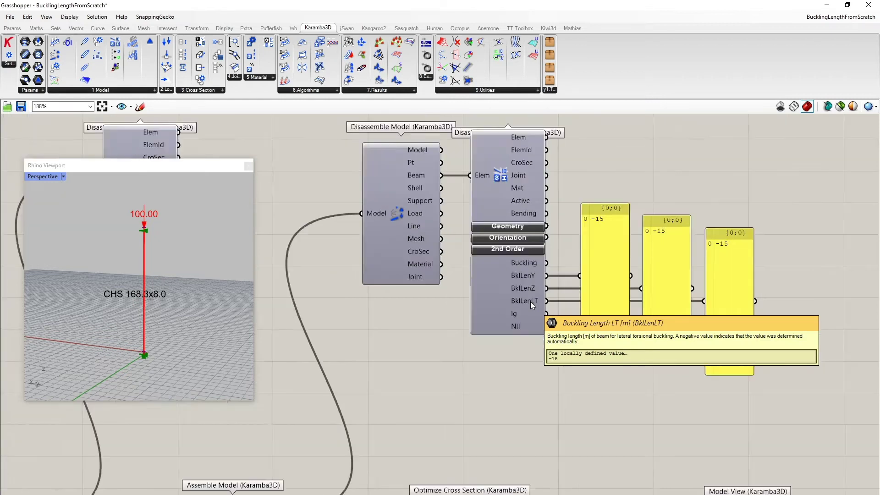
scroll(530, 302, up, 1)
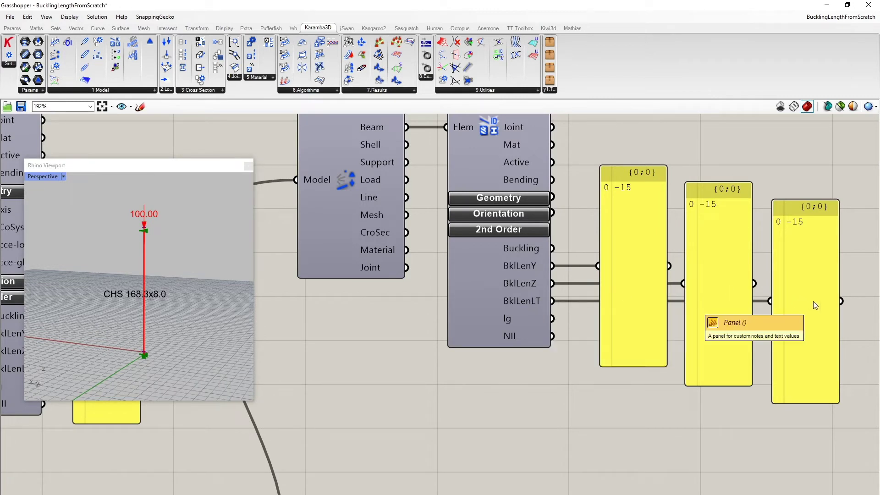
scroll(593, 247, down, 2)
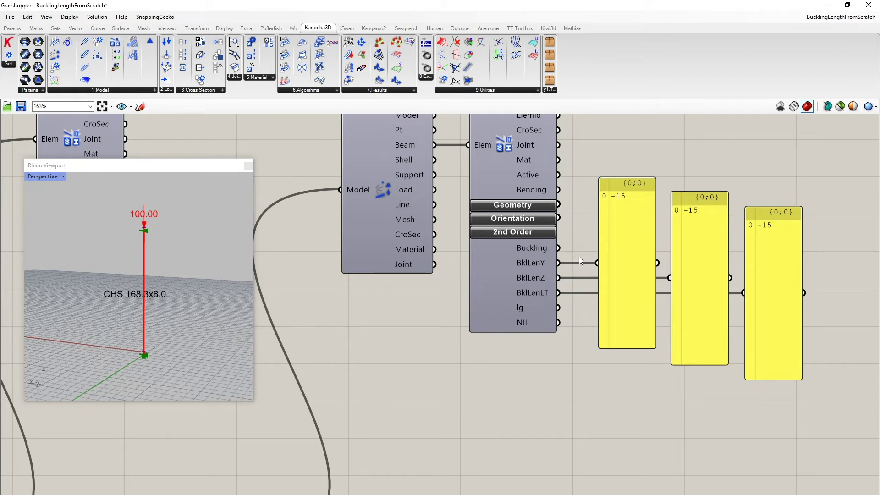
scroll(575, 249, down, 2)
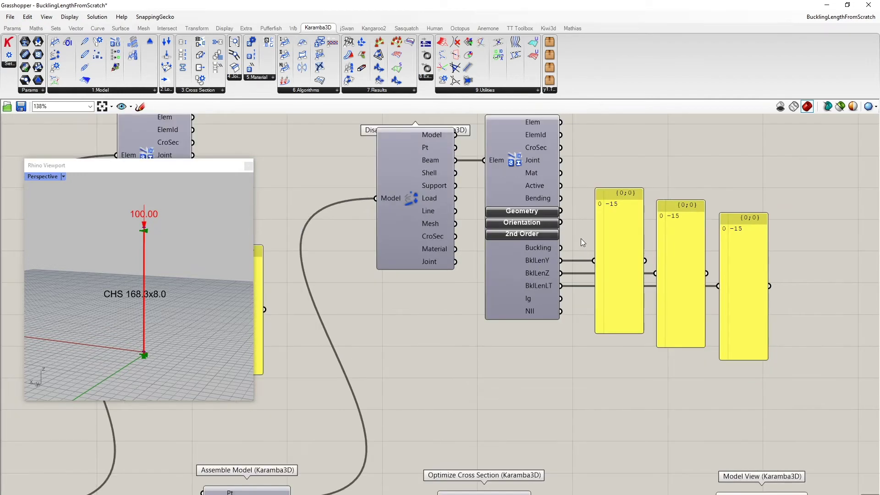
scroll(581, 238, up, 4)
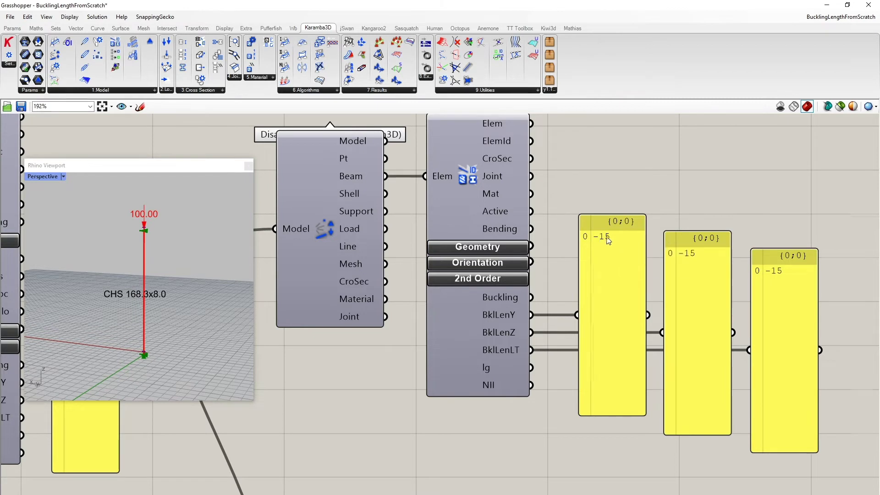
scroll(611, 236, down, 4)
right_drag(565, 343, 668, 339)
right_drag(460, 376, 495, 367)
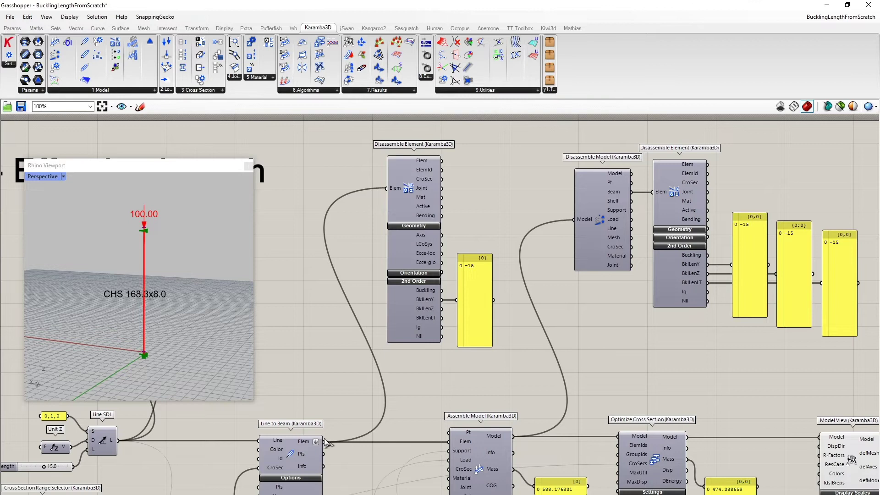
scroll(322, 440, up, 2)
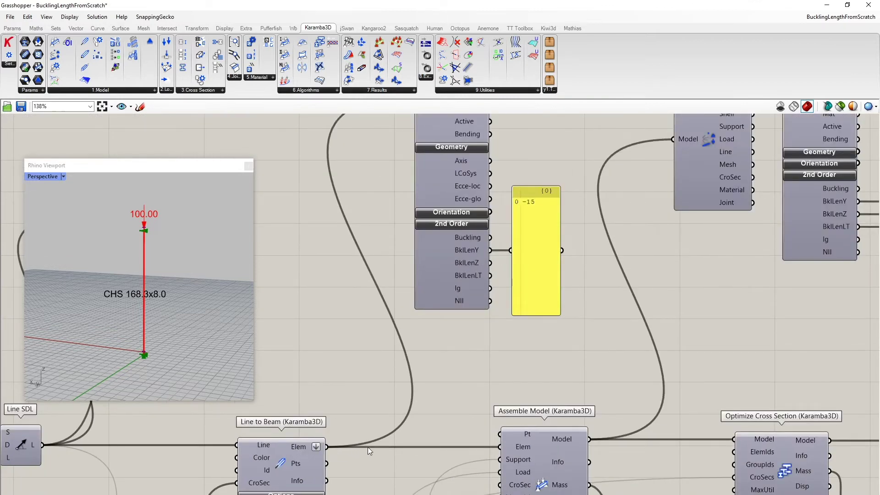
scroll(422, 403, down, 1)
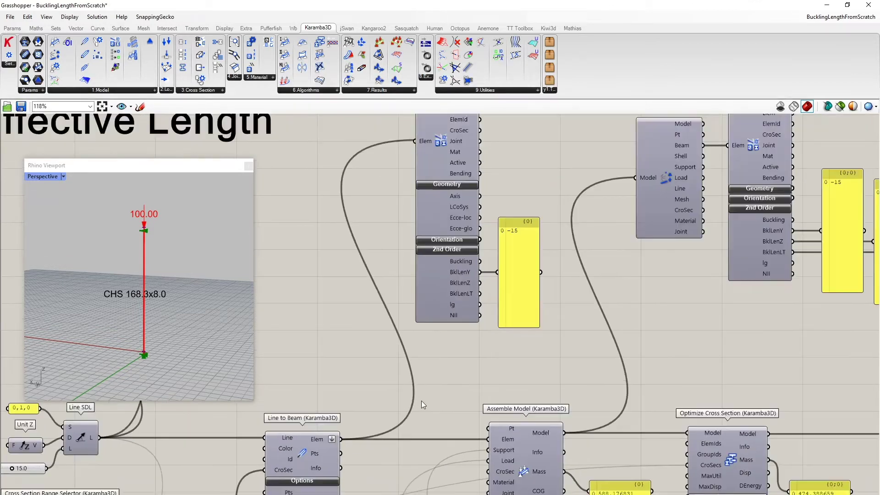
right_drag(422, 403, 416, 440)
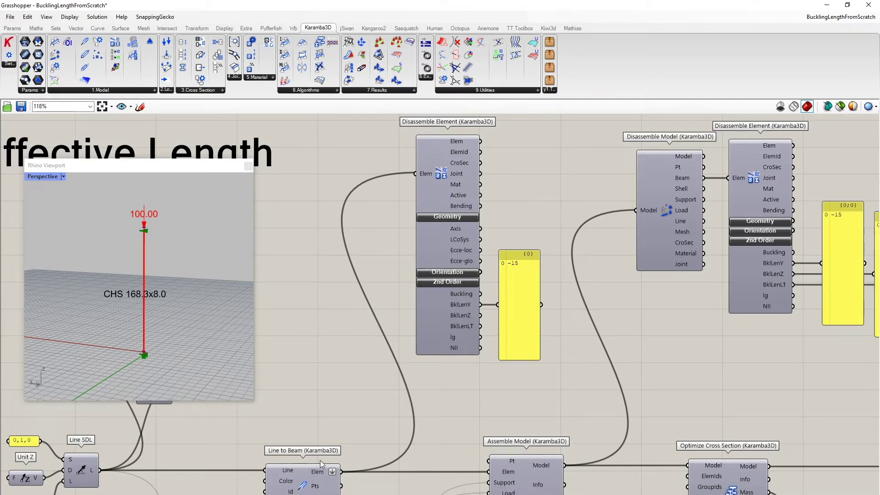
right_drag(320, 461, 323, 445)
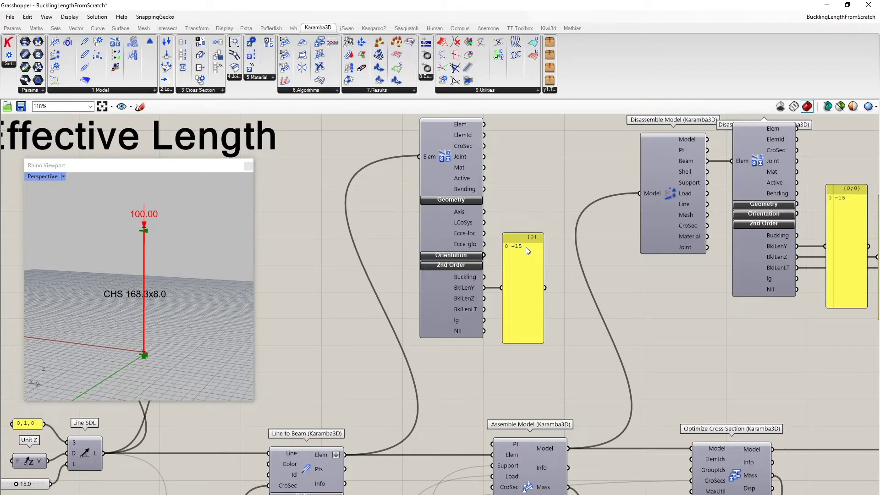
drag(528, 325, 526, 322)
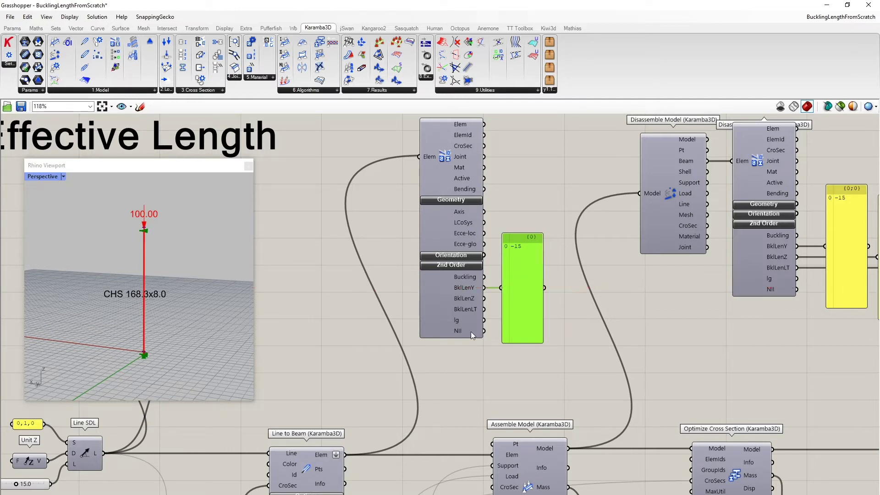
Move the Shatter component down and right, with Range placed beside it
scroll(460, 350, down, 2)
right_drag(457, 378, 595, 250)
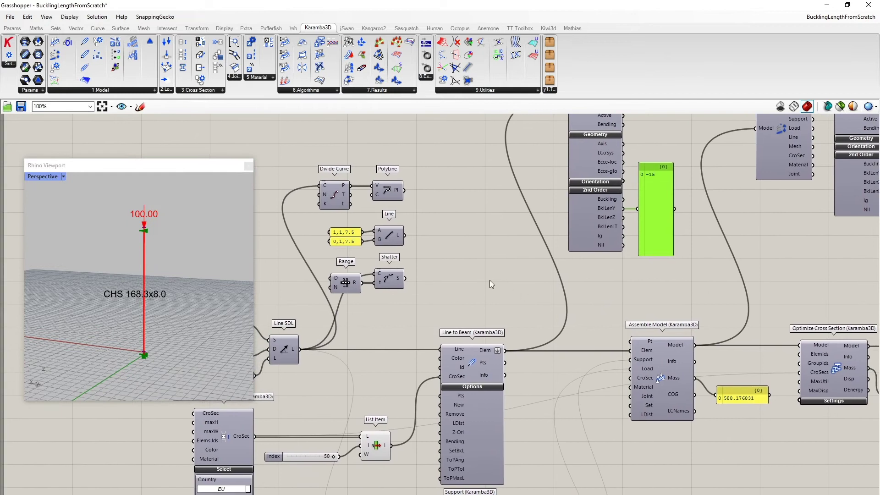
scroll(409, 291, up, 1)
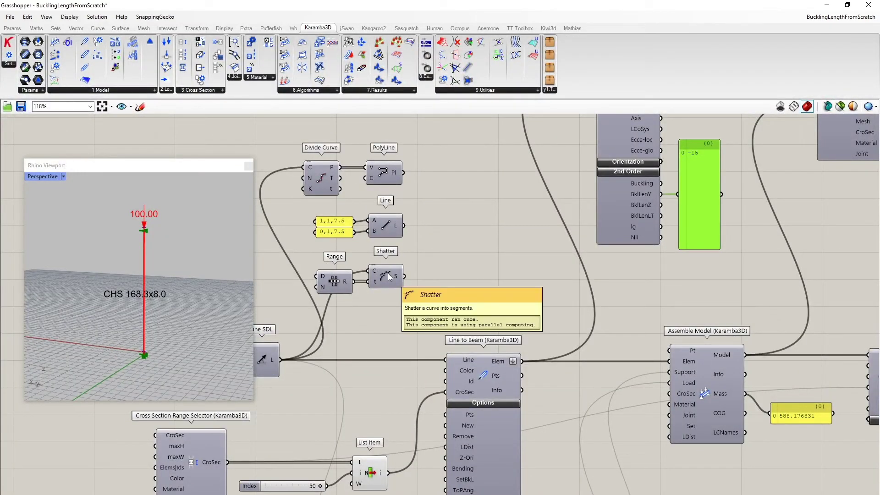
drag(388, 276, 409, 317)
drag(333, 281, 346, 316)
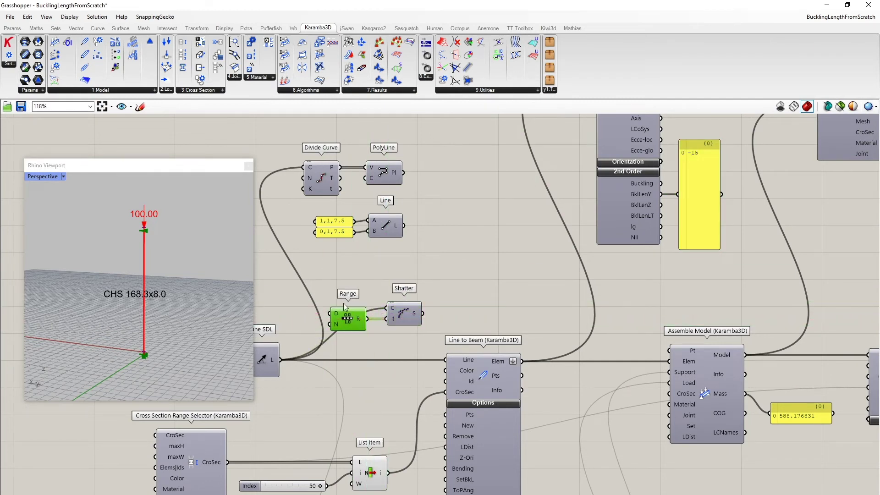
right_drag(331, 294, 334, 269)
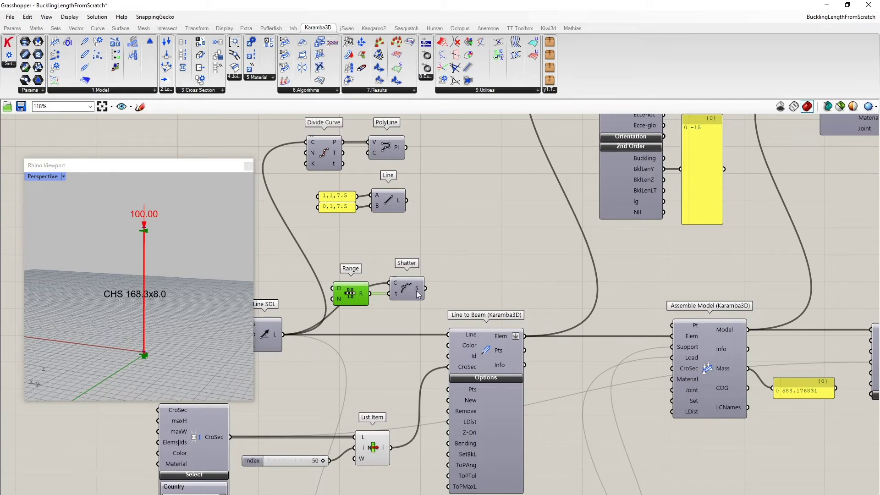
right_drag(430, 308, 456, 284)
key(Left)
key(Left)
key(Left)
Feed the shattered segments into Line to Beam's Line input and line up Shatter and Range
drag(442, 268, 484, 313)
scroll(146, 244, up, 1)
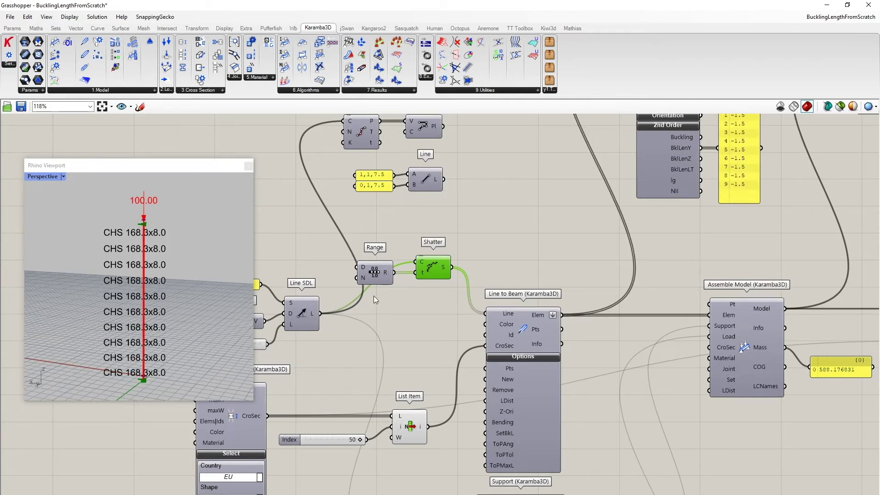
drag(420, 262, 374, 280)
right_drag(523, 265, 439, 278)
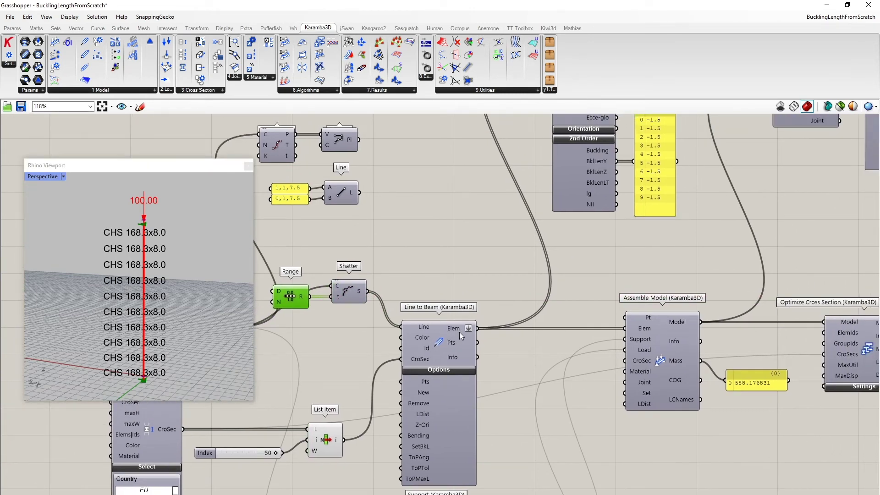
mouse_move(460, 332)
right_drag(508, 281, 420, 381)
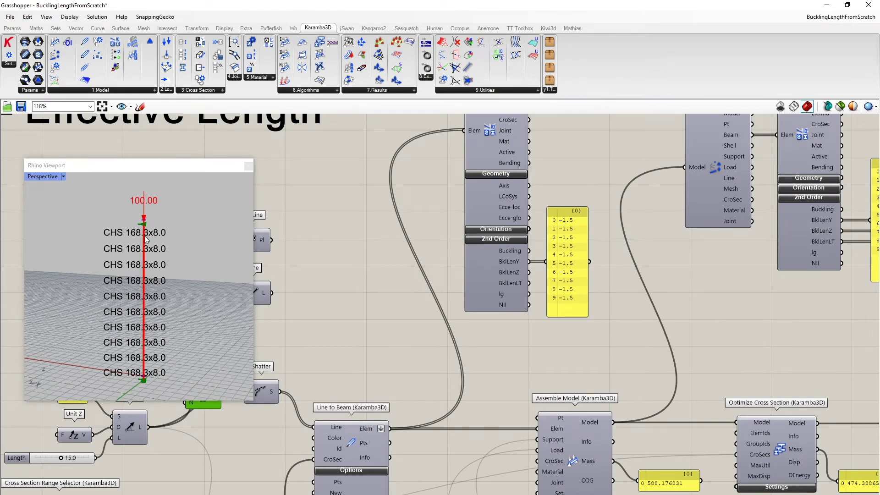
scroll(315, 290, down, 2)
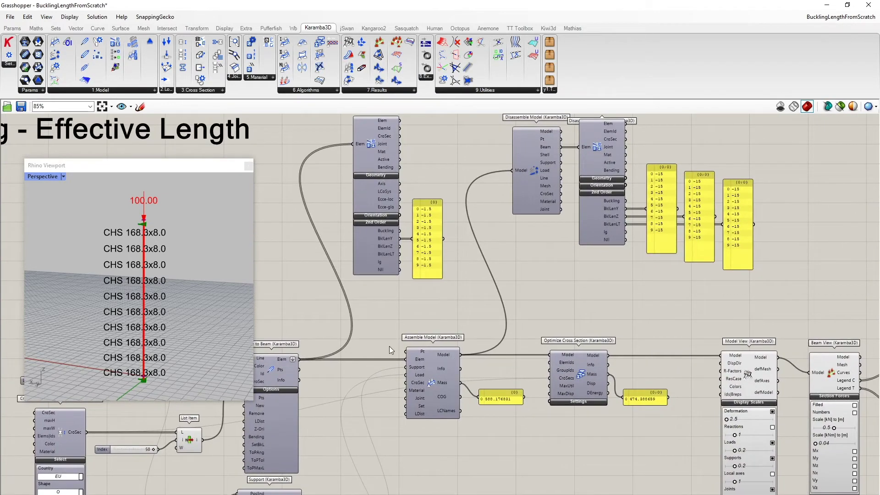
right_drag(545, 290, 522, 351)
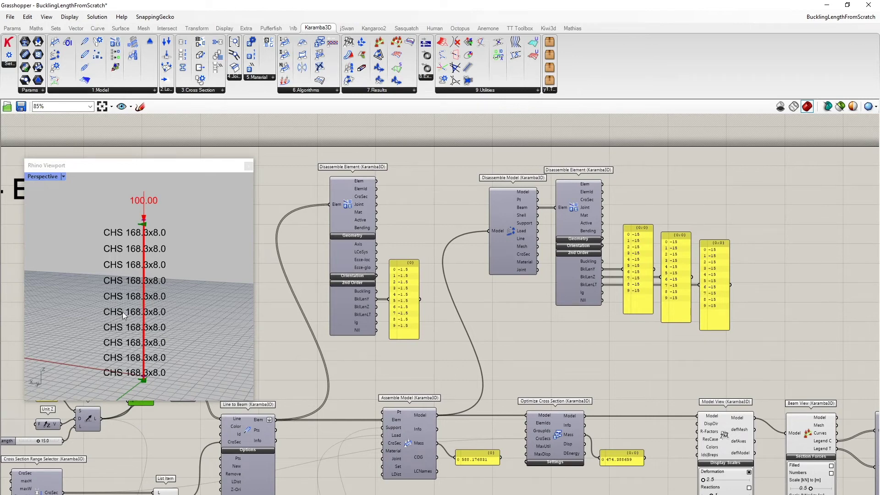
scroll(519, 282, up, 3)
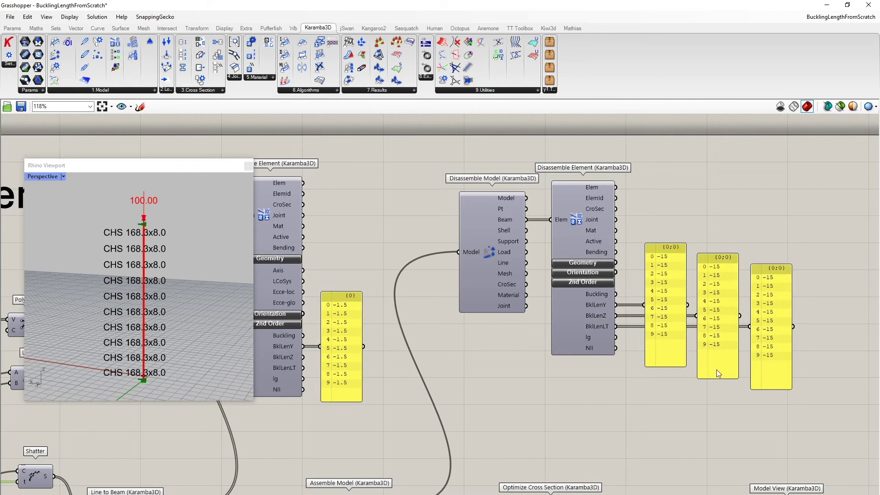
scroll(674, 265, up, 1)
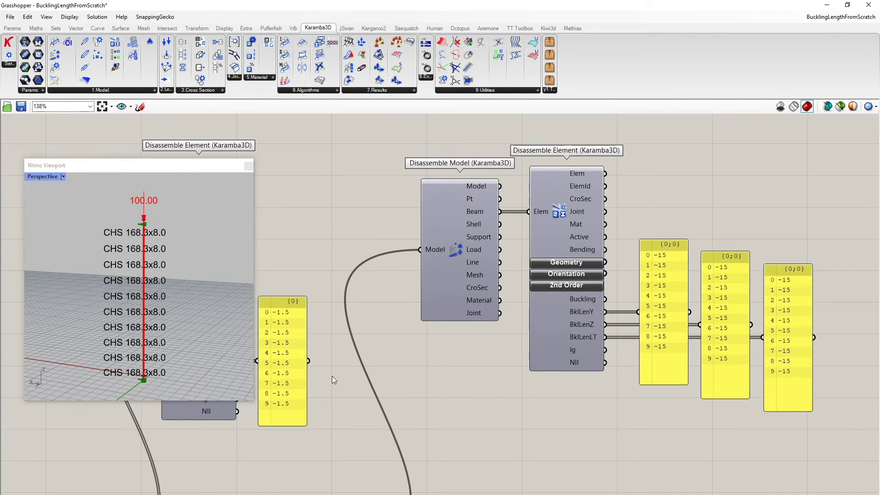
right_drag(335, 379, 499, 354)
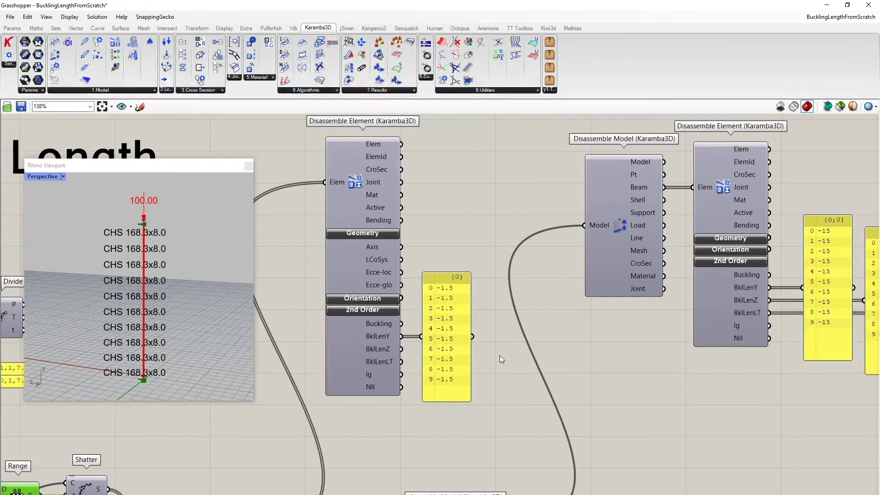
scroll(535, 346, down, 3)
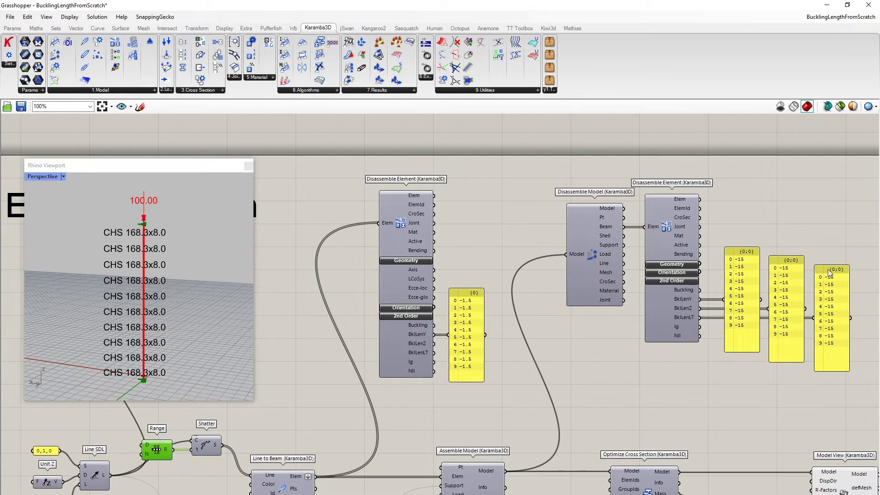
scroll(513, 320, up, 3)
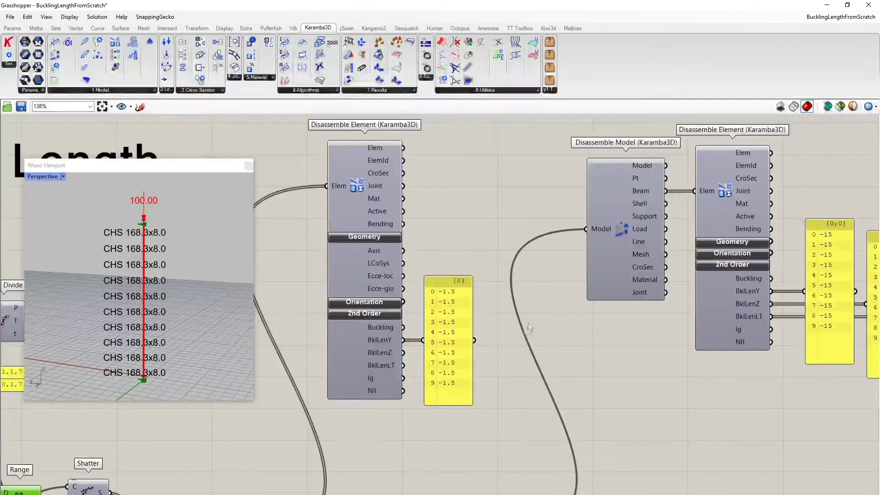
scroll(529, 321, down, 3)
right_drag(458, 418, 636, 311)
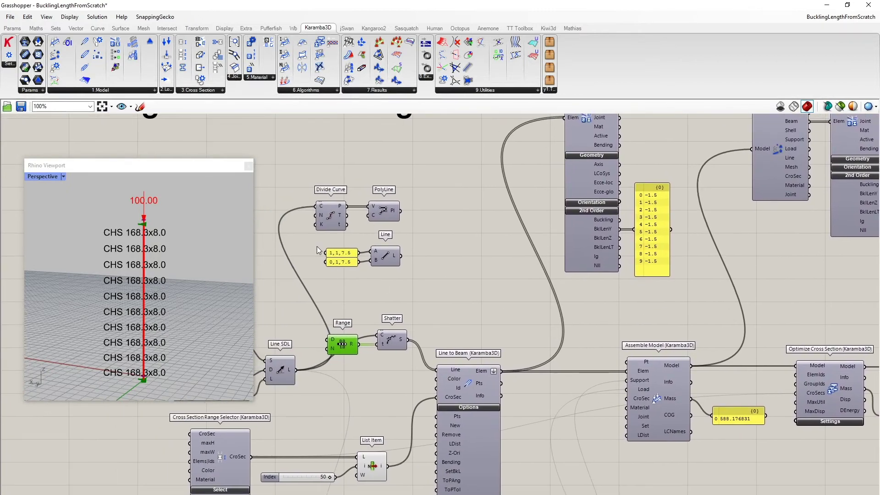
Move the Line component and its point panels lower and turn on its preview
drag(317, 246, 393, 297)
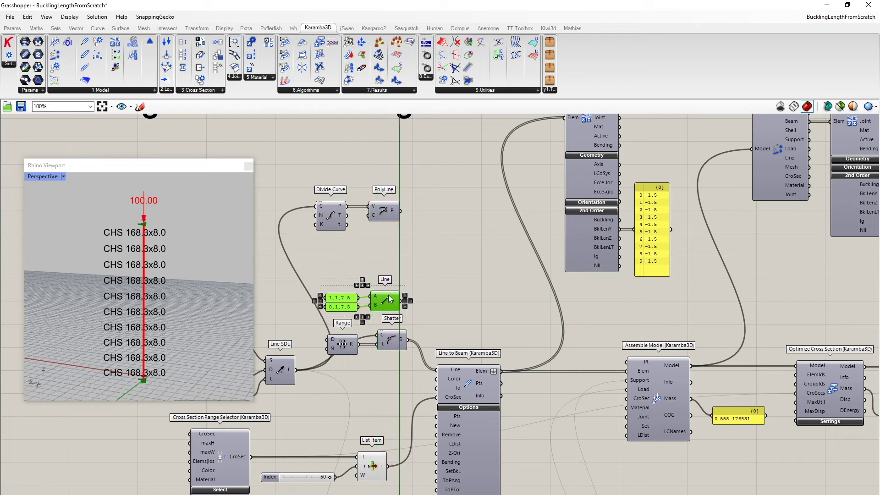
drag(389, 298, 395, 299)
click(469, 260)
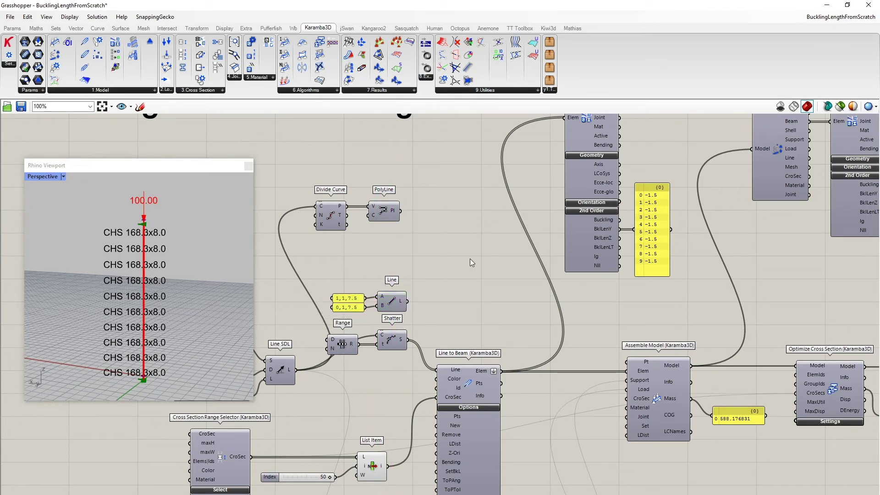
middle_click(390, 306)
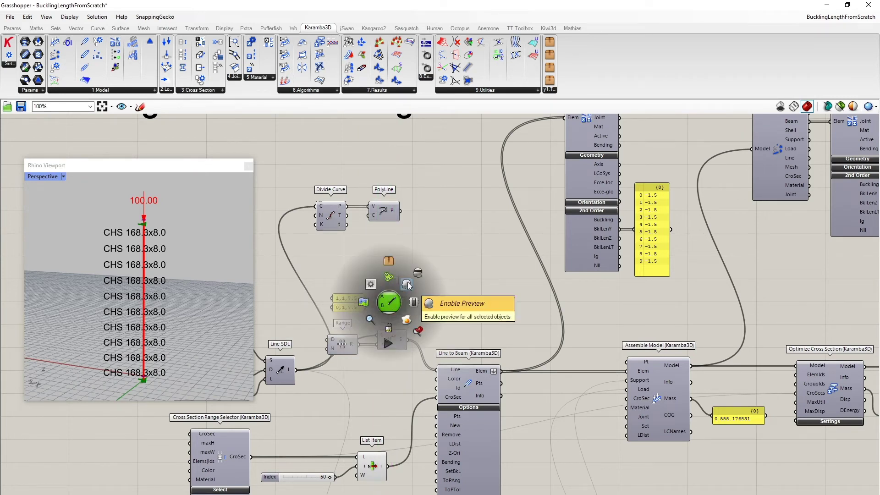
click(407, 287)
Wire the 1,1,7.5 to 0,1,7.5 line into Line to Beam as an eleventh member
right_drag(151, 299, 113, 313)
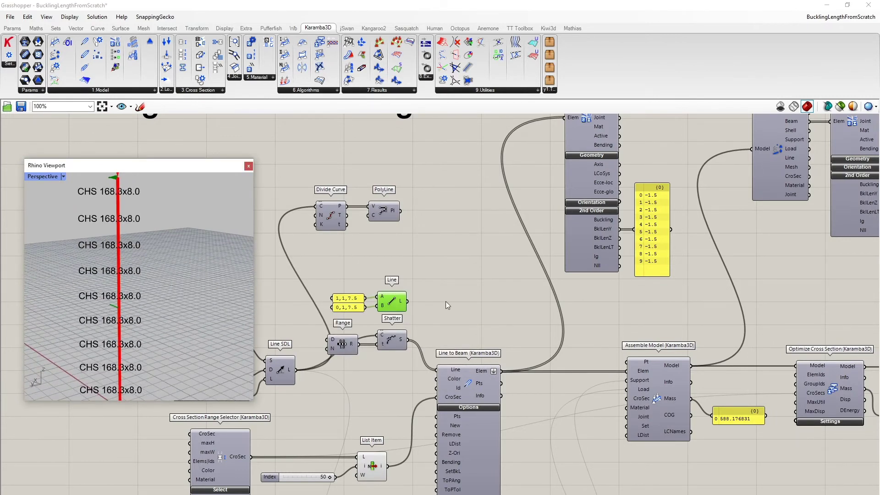
right_drag(460, 300, 465, 253)
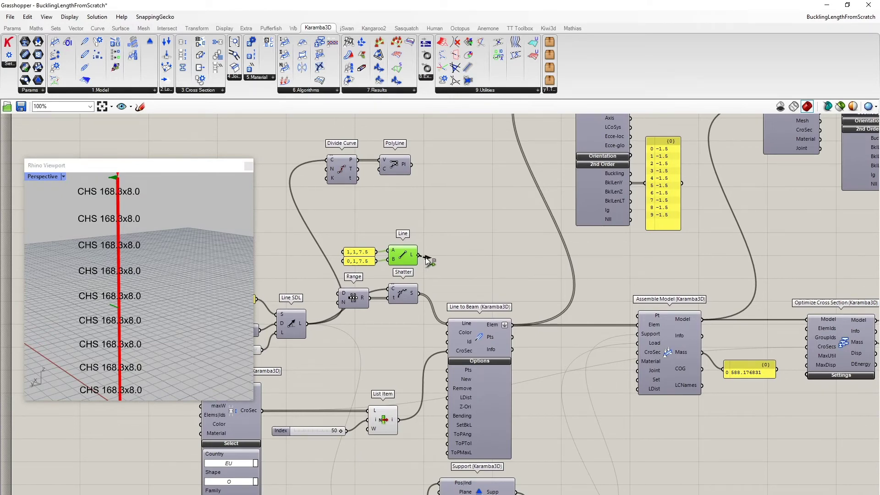
drag(418, 255, 447, 328)
right_drag(495, 257, 437, 281)
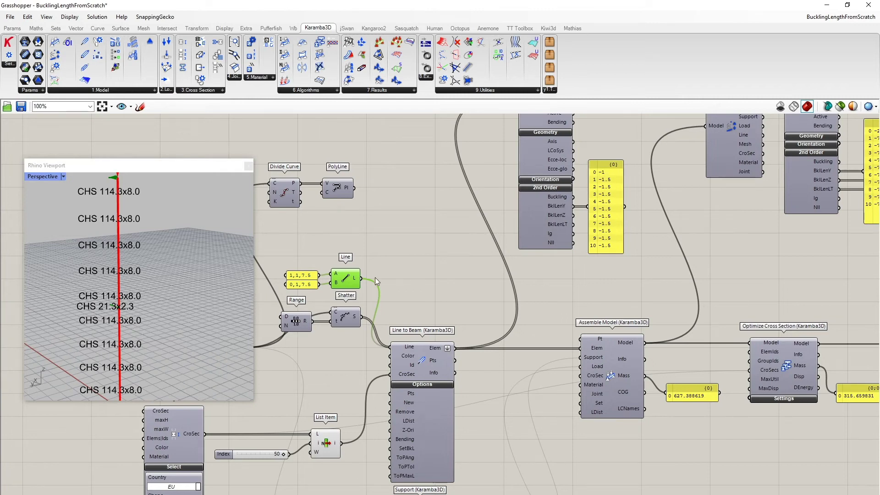
click(364, 264)
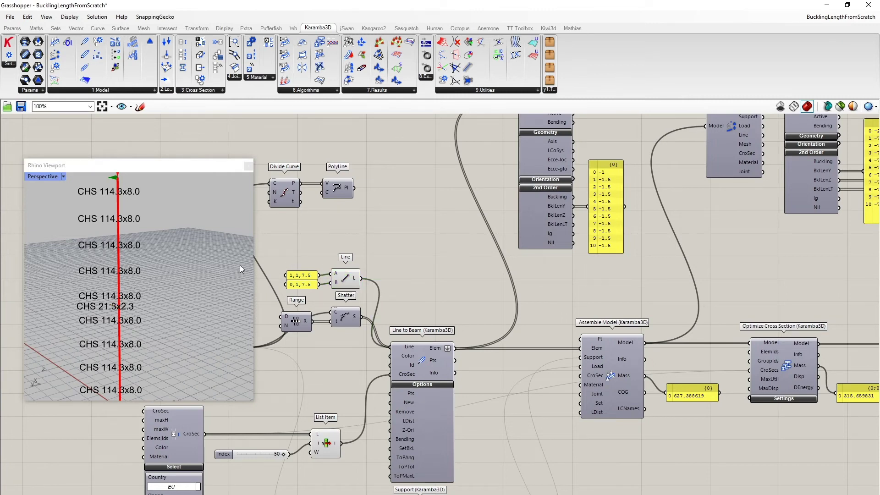
scroll(142, 288, up, 4)
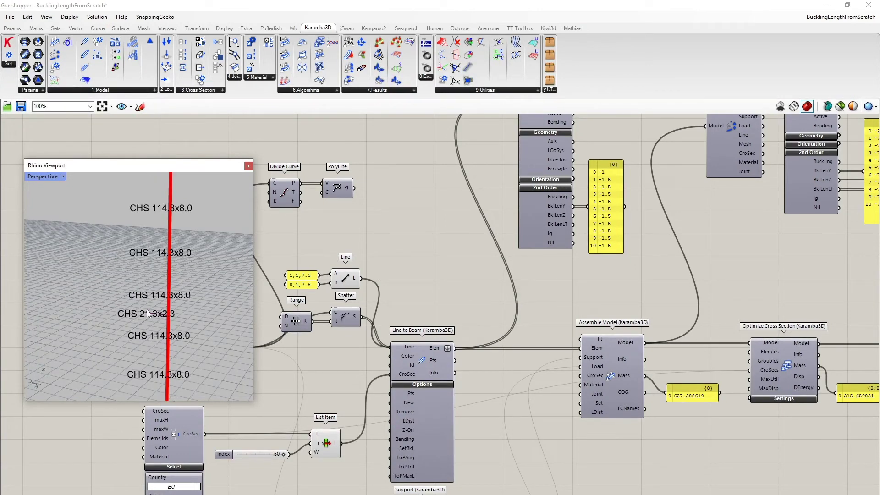
scroll(148, 313, down, 3)
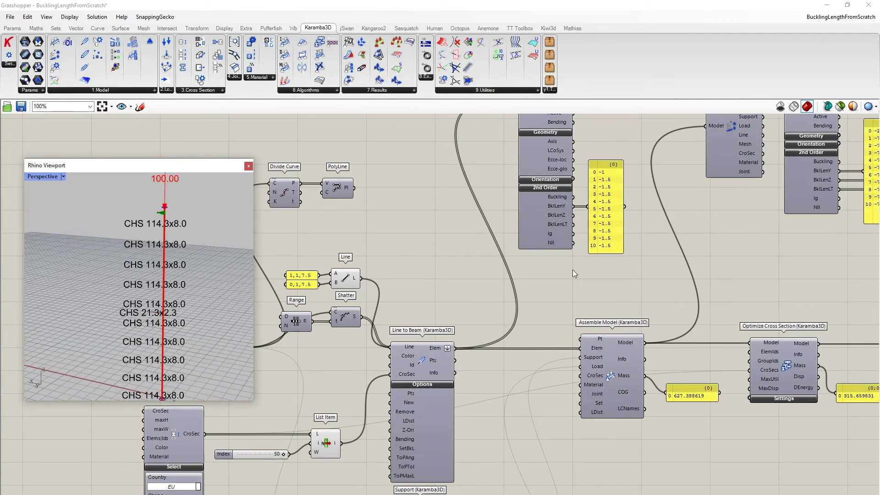
right_drag(579, 285, 392, 334)
right_drag(554, 331, 434, 396)
scroll(483, 309, up, 2)
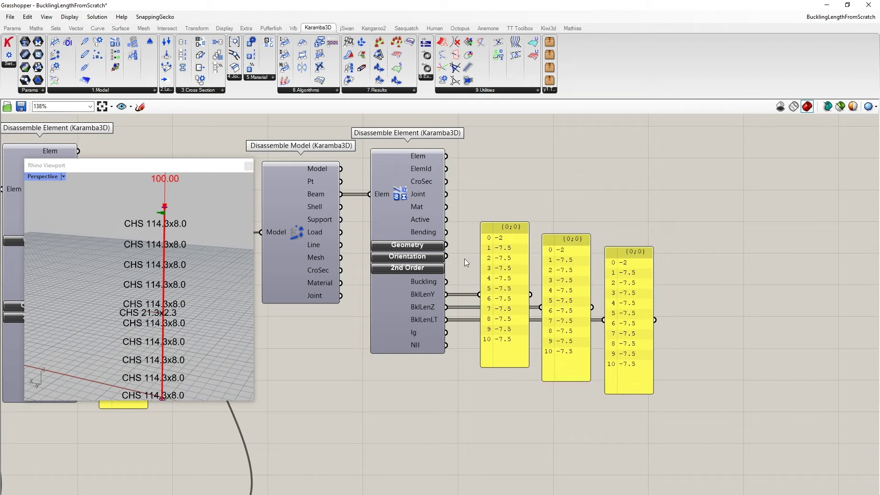
Window-select the Disassemble Model/Element components with their panels and shift them up and right
scroll(161, 319, up, 2)
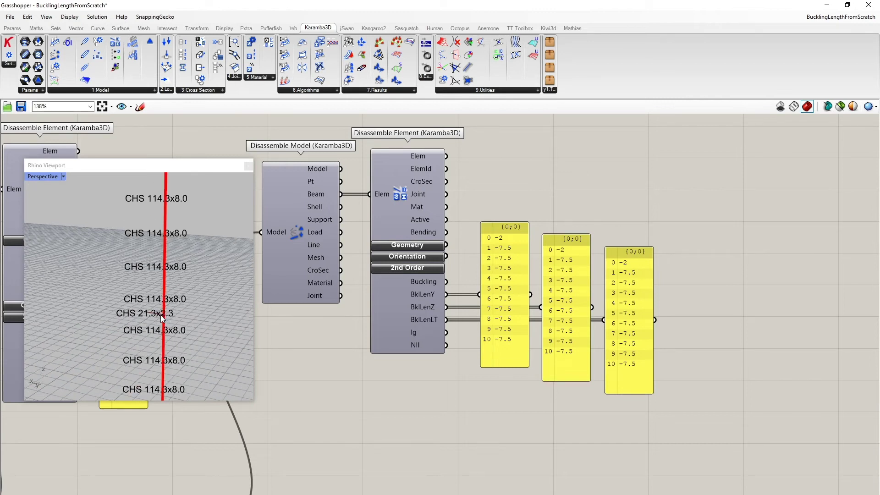
scroll(162, 320, down, 3)
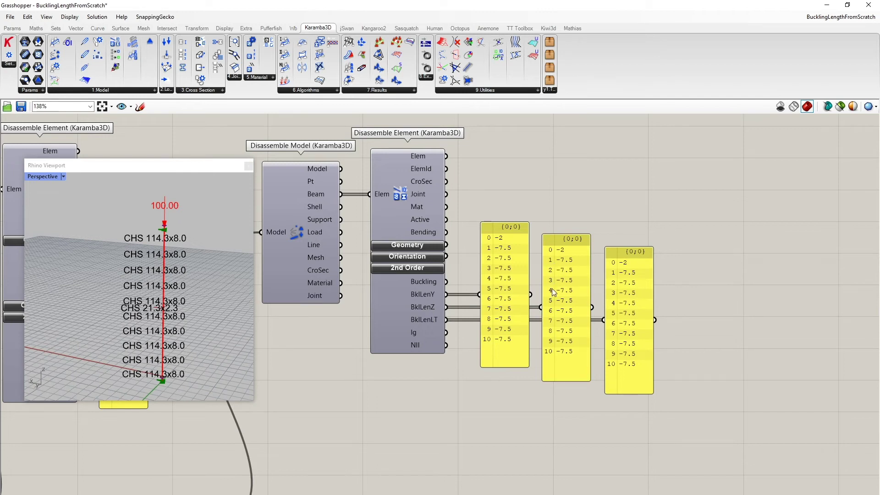
scroll(577, 298, down, 2)
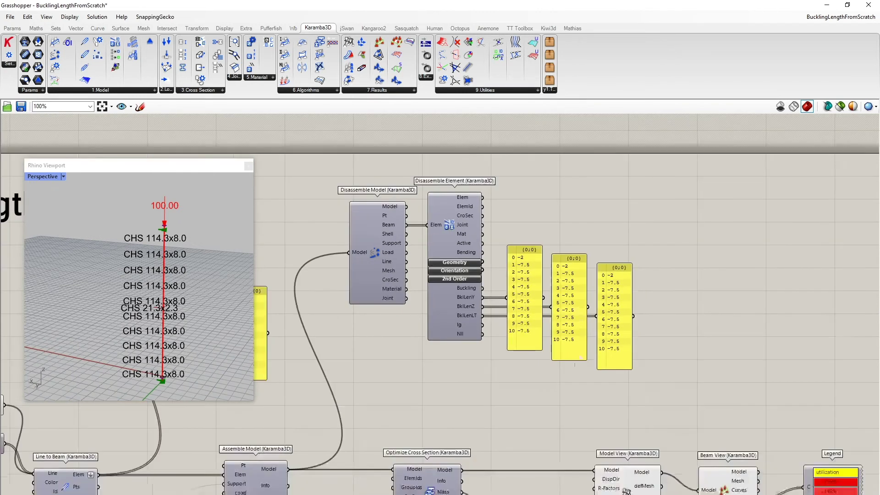
right_drag(551, 378, 670, 367)
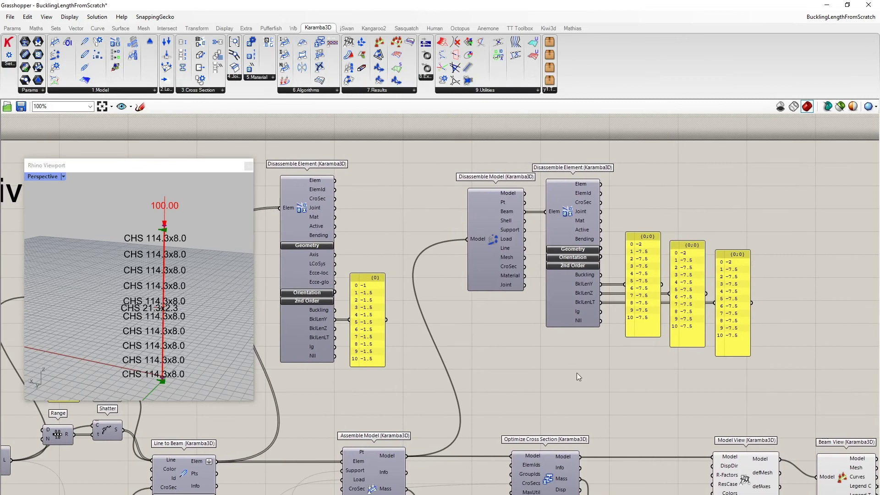
right_drag(561, 372, 598, 367)
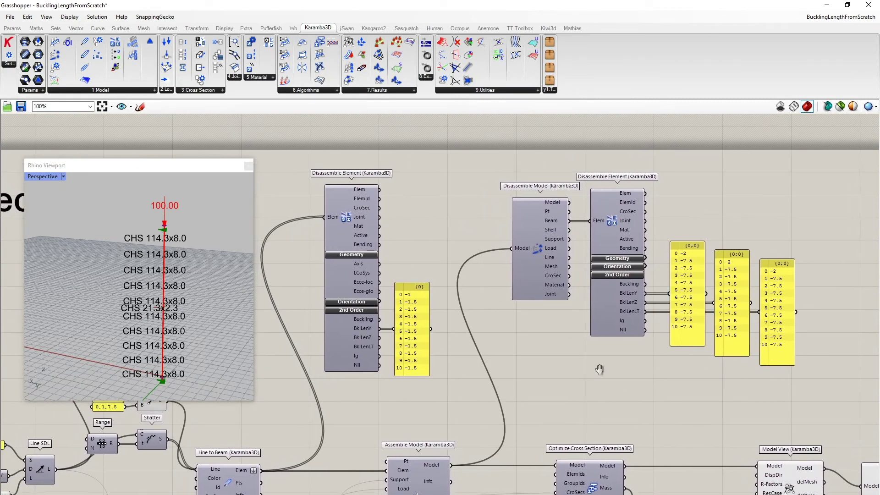
scroll(598, 368, down, 2)
drag(351, 196, 755, 389)
drag(413, 301, 438, 266)
Disable the selected disassembly components
right_drag(324, 356, 394, 320)
scroll(157, 329, up, 2)
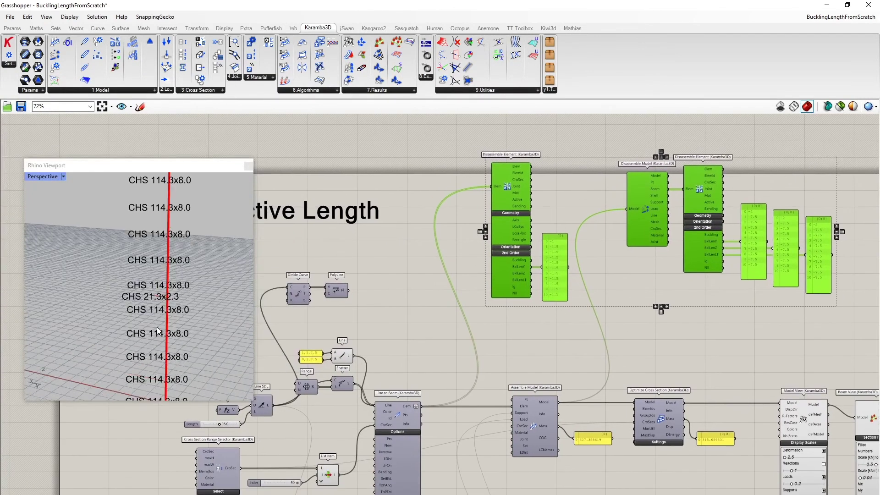
scroll(362, 364, up, 2)
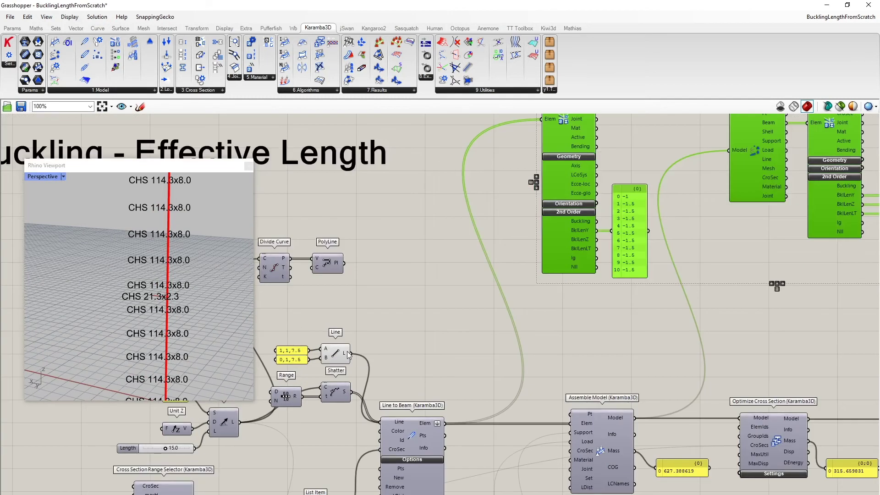
middle_click(331, 358)
click(369, 354)
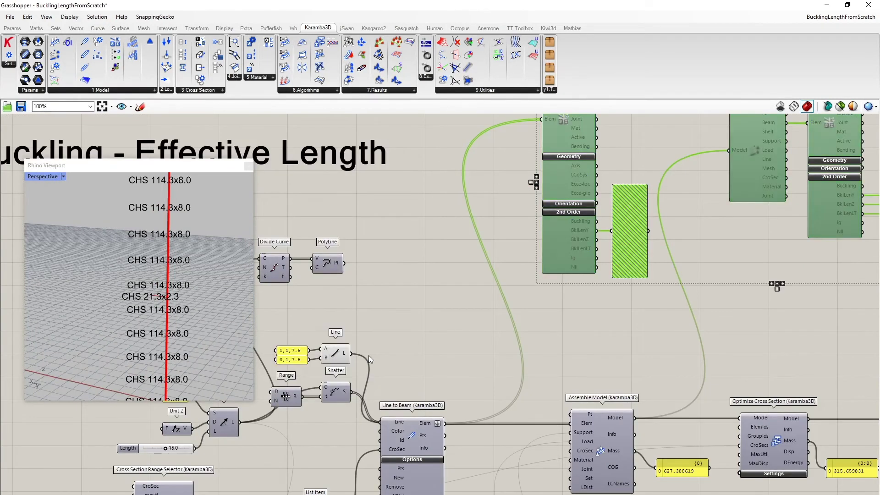
Re-enable Line and Shatter with their preview, then select the two point panels
click(334, 357)
middle_click(335, 356)
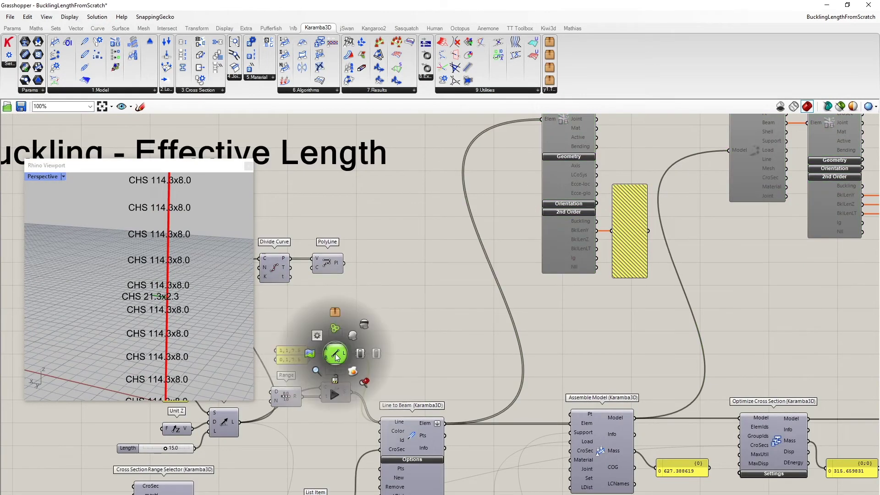
click(376, 353)
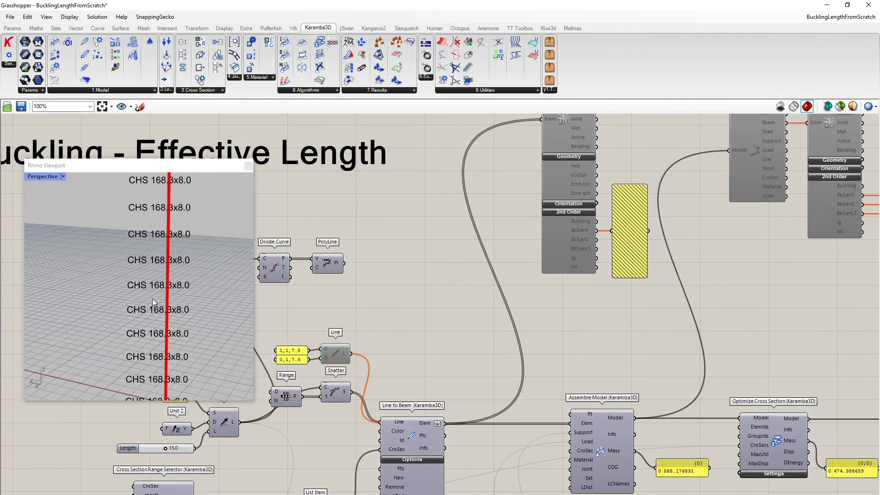
middle_click(340, 357)
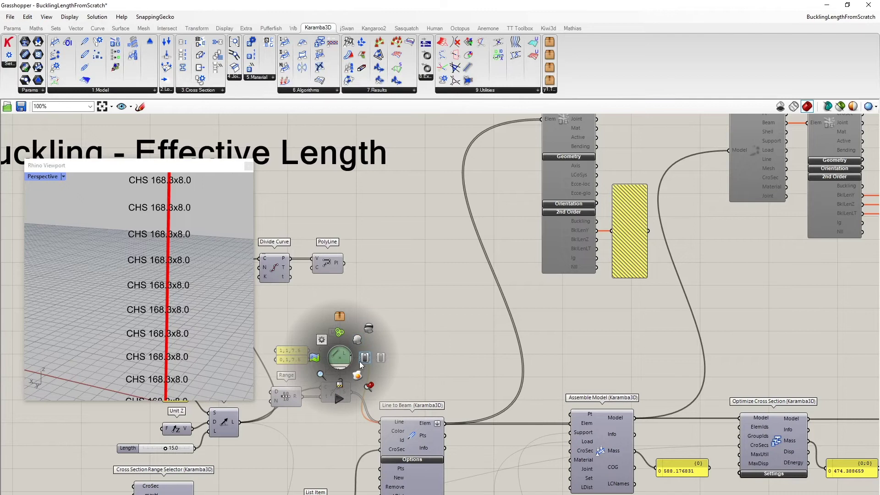
click(355, 343)
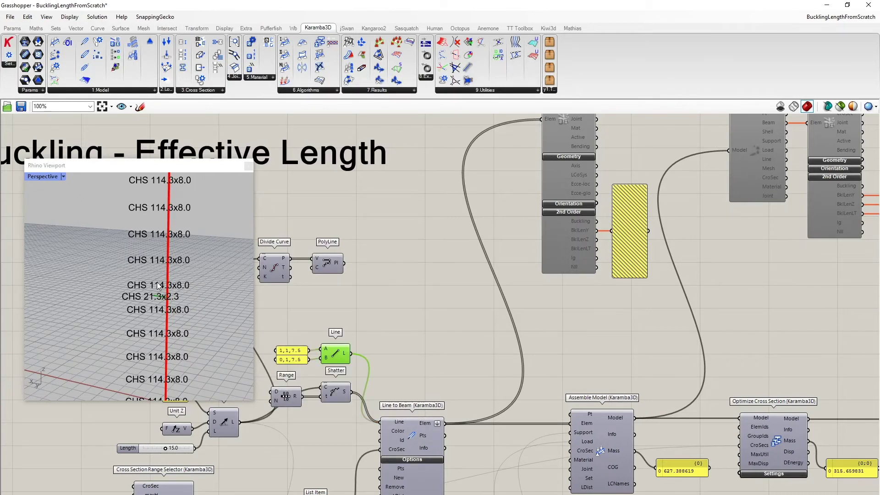
right_drag(298, 317, 300, 307)
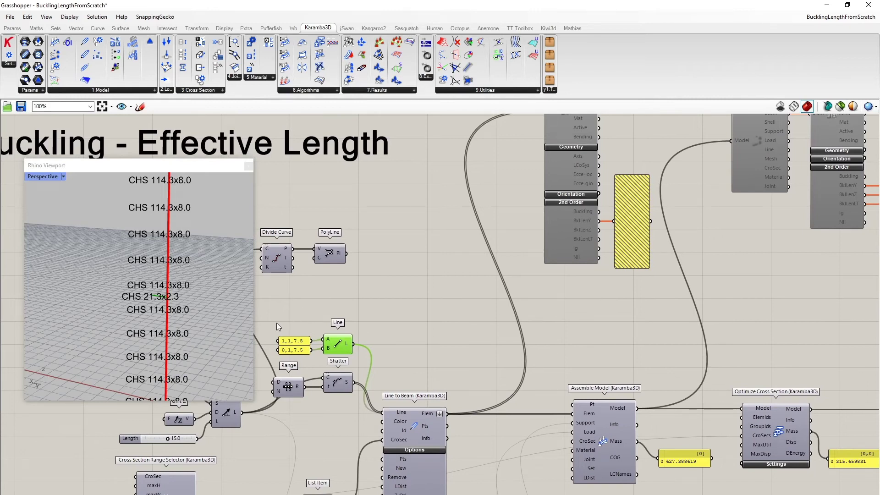
drag(268, 326, 302, 355)
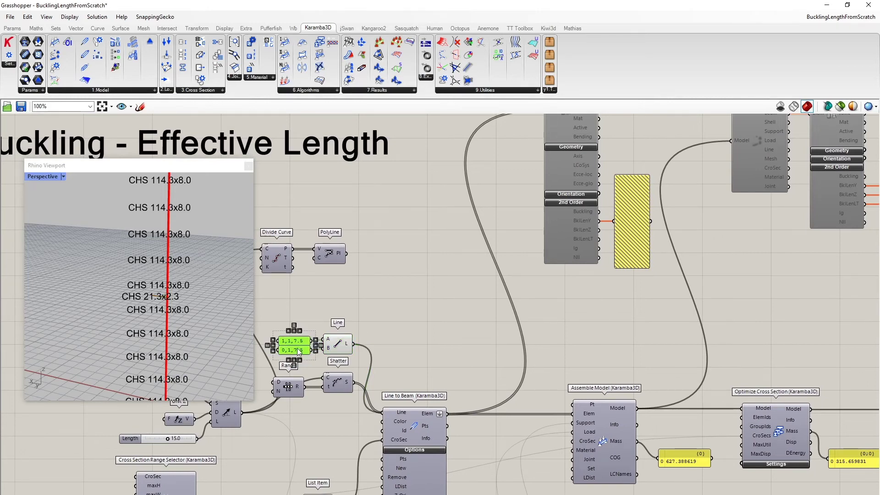
scroll(407, 335, down, 2)
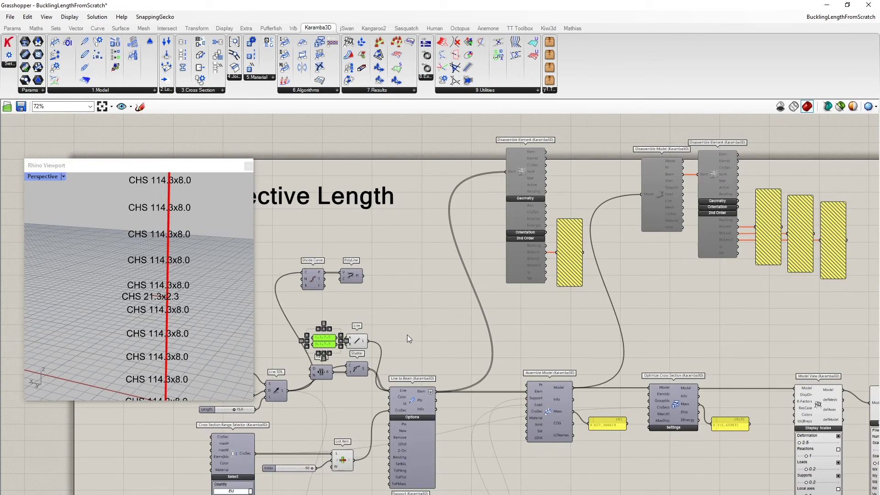
click(412, 326)
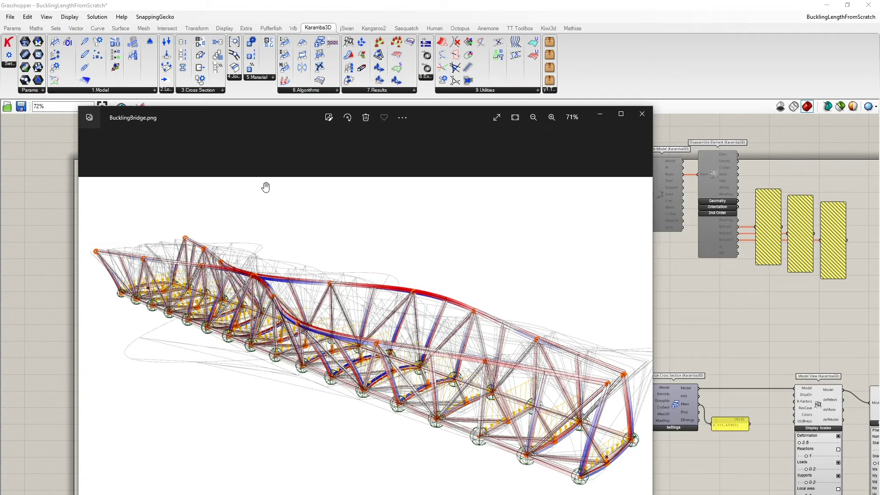
key(alt+F4)
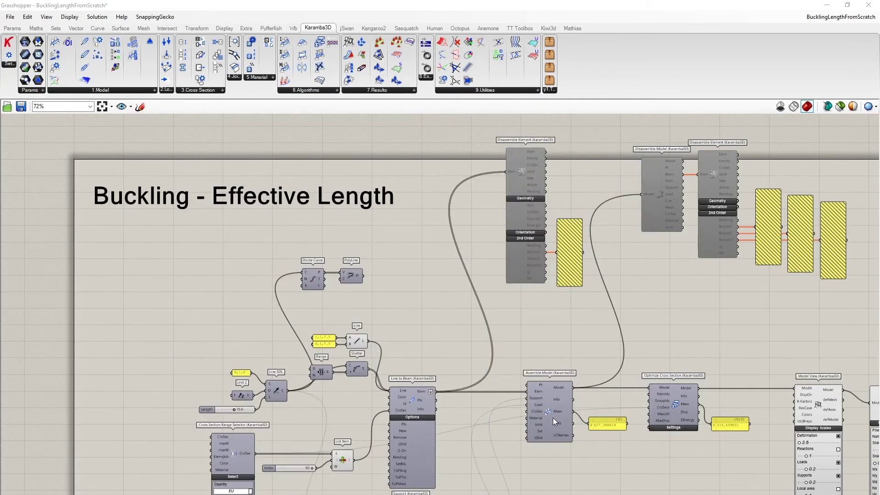
Show the Rhino viewport and wire a Modify Element between Line to Beam and Assemble Model
right_click(429, 259)
click(406, 319)
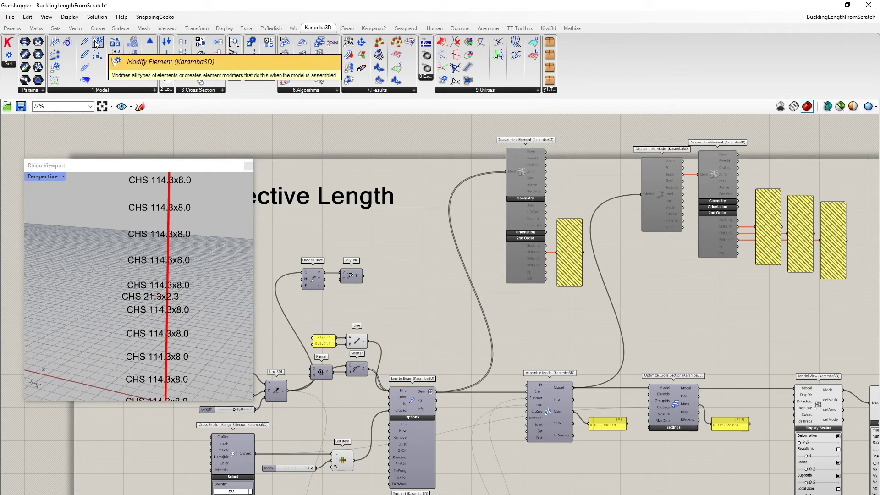
drag(97, 42, 485, 351)
scroll(530, 348, up, 3)
drag(415, 204, 400, 249)
drag(352, 300, 405, 251)
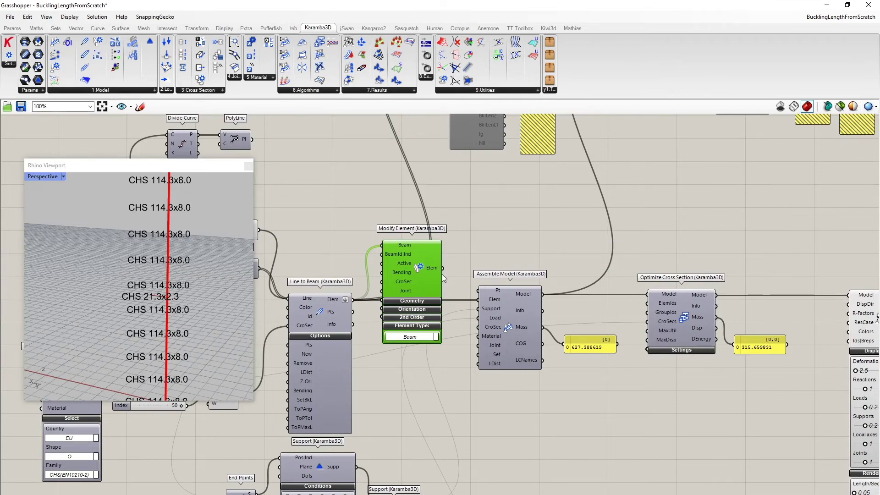
drag(462, 289, 478, 299)
Reposition Modify Element and expand its 2nd Order buckling inputs
drag(411, 284, 420, 293)
scroll(422, 295, up, 2)
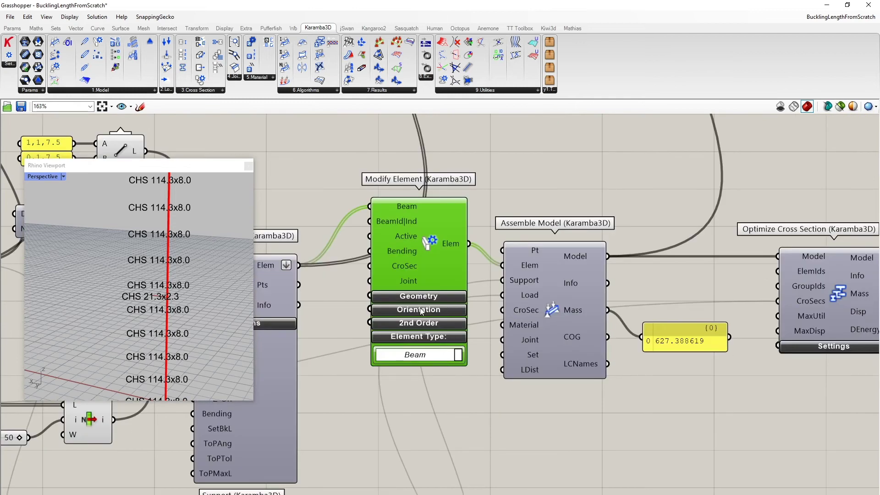
click(417, 298)
click(418, 298)
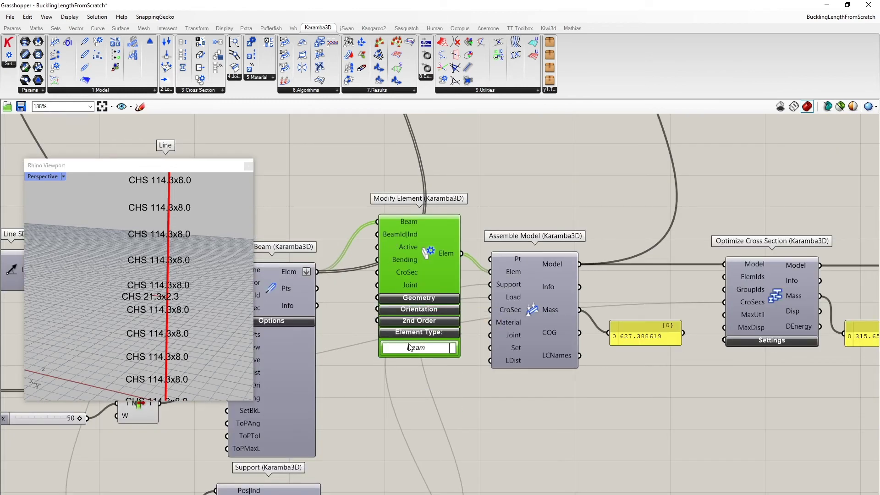
drag(424, 268, 407, 355)
right_drag(477, 436, 487, 279)
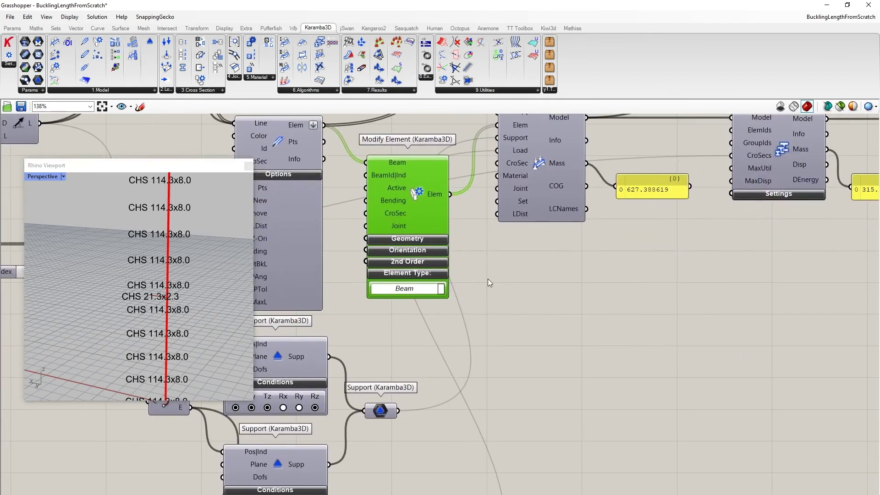
click(421, 264)
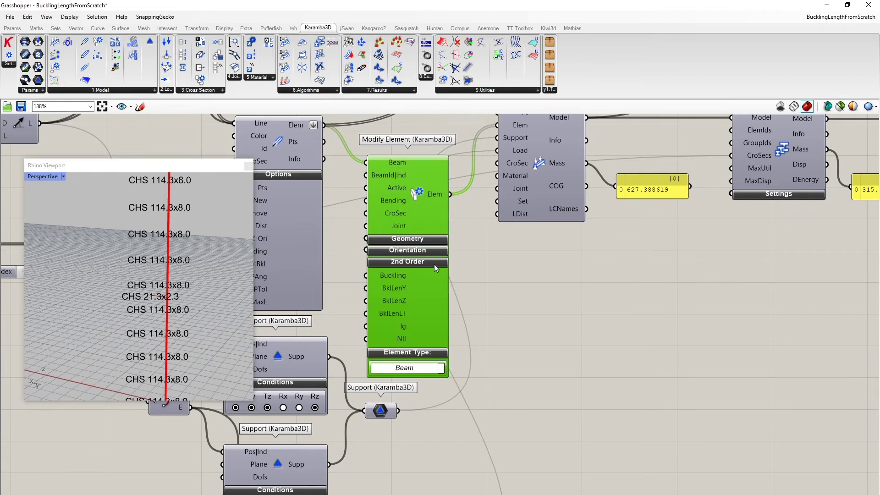
click(494, 298)
drag(407, 215, 434, 203)
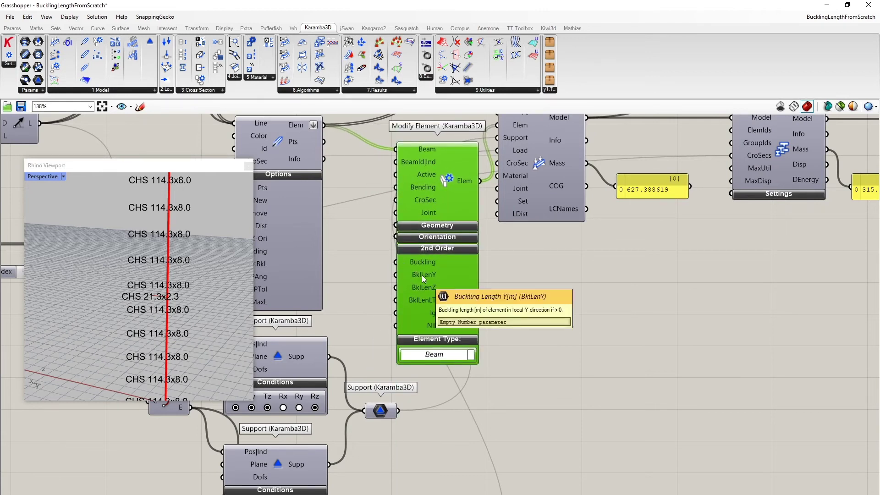
Place a '15<100' number slider beside Modify Element's BklLenY input
double_click(354, 286)
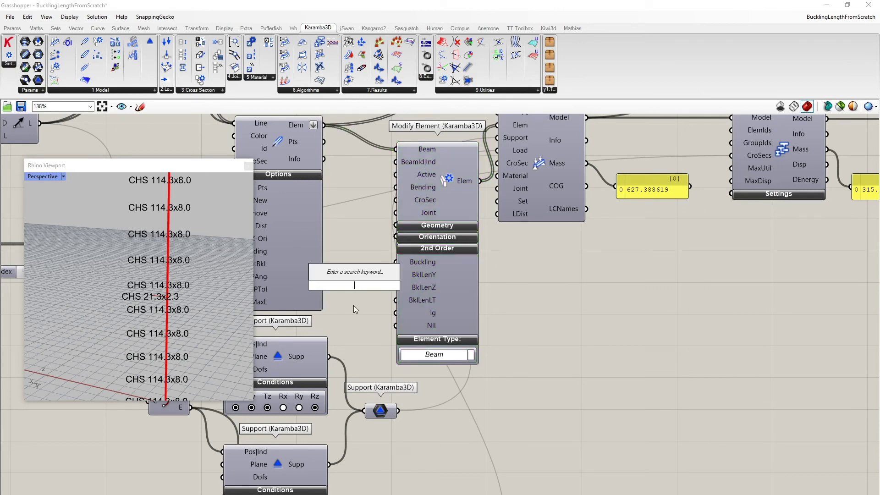
text(15)
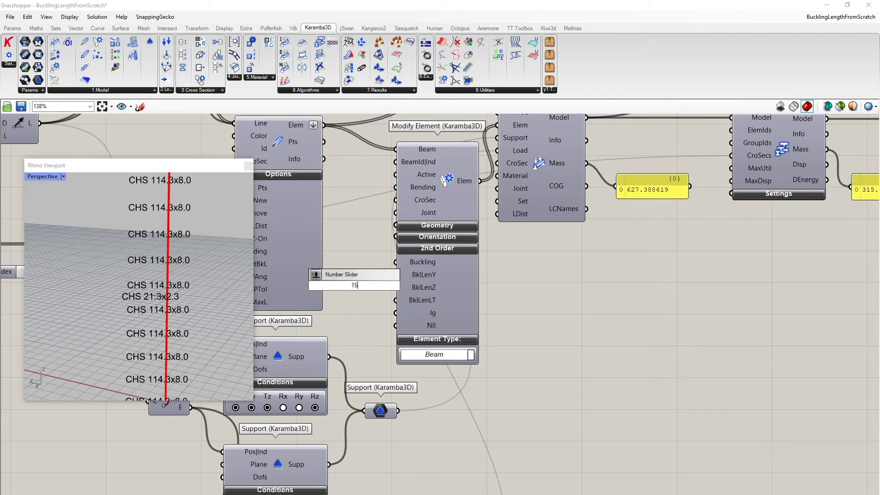
text(<100)
key(Return)
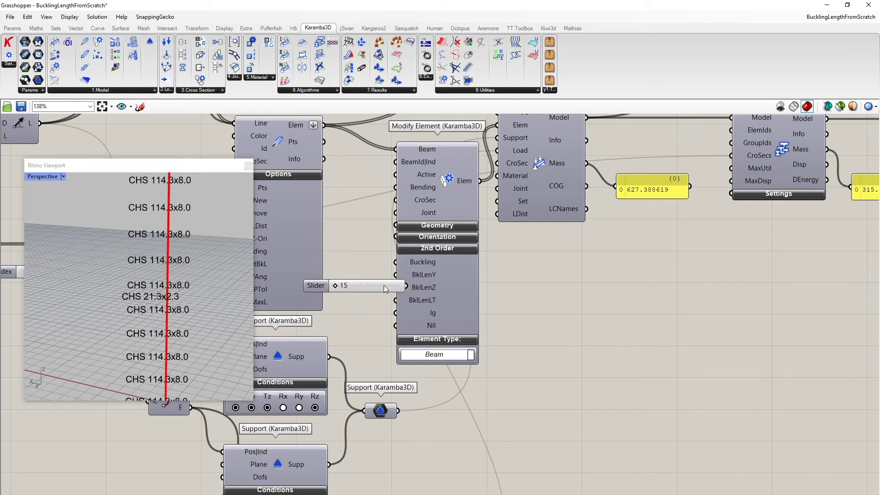
mouse_move(383, 285)
mouse_down()
mouse_move(359, 272)
mouse_move(395, 274)
mouse_up()
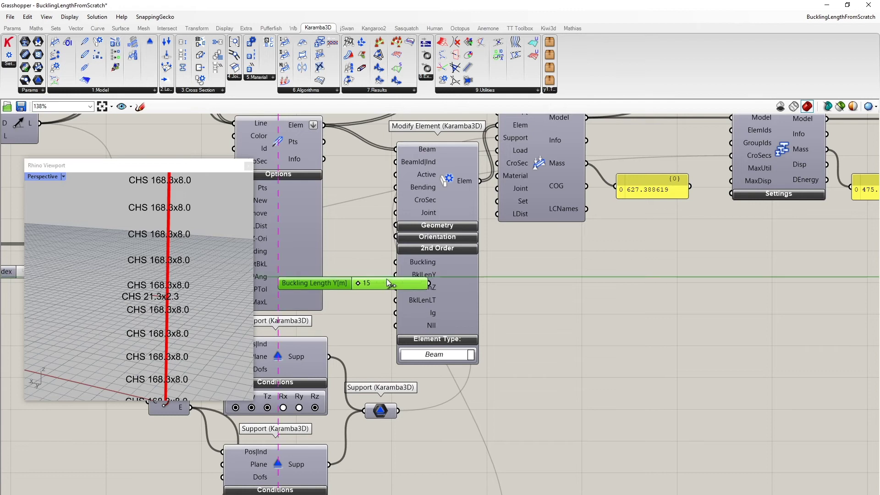
Re-enable the Disassemble components and their yellow panels
scroll(345, 275, down, 2)
right_drag(356, 238, 355, 271)
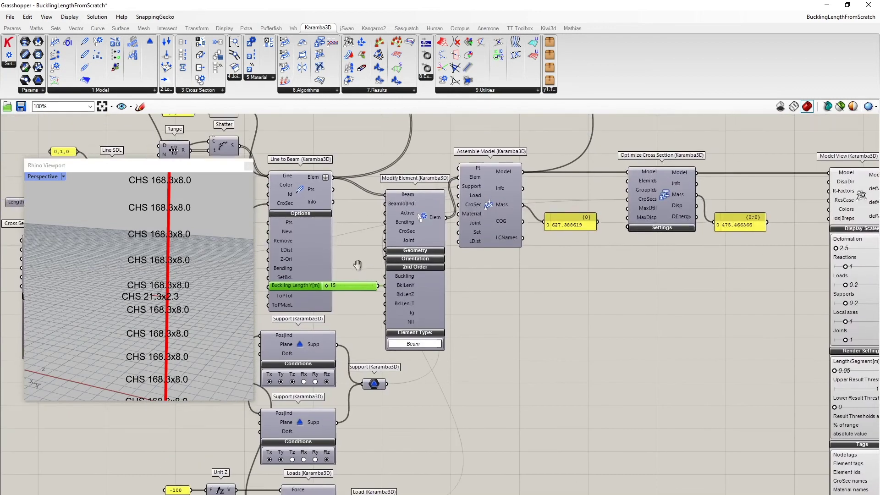
scroll(480, 248, down, 4)
right_drag(458, 192, 448, 287)
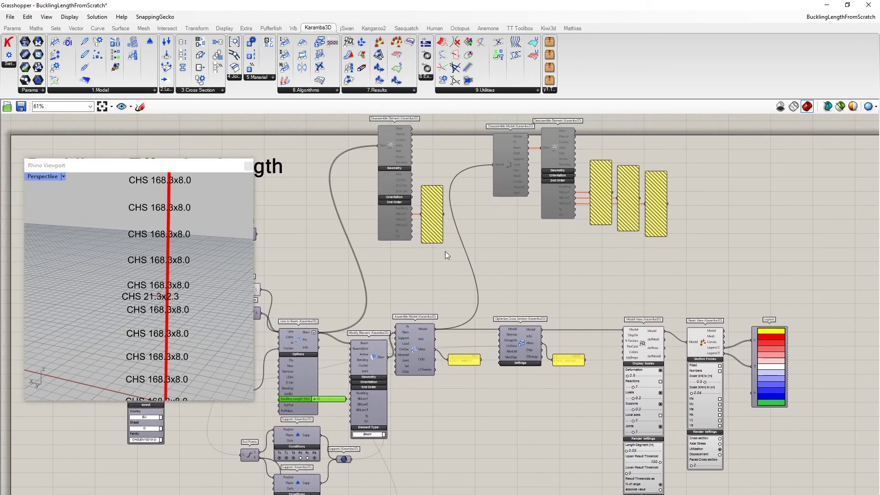
scroll(408, 269, down, 2)
drag(359, 145, 678, 273)
key(space)
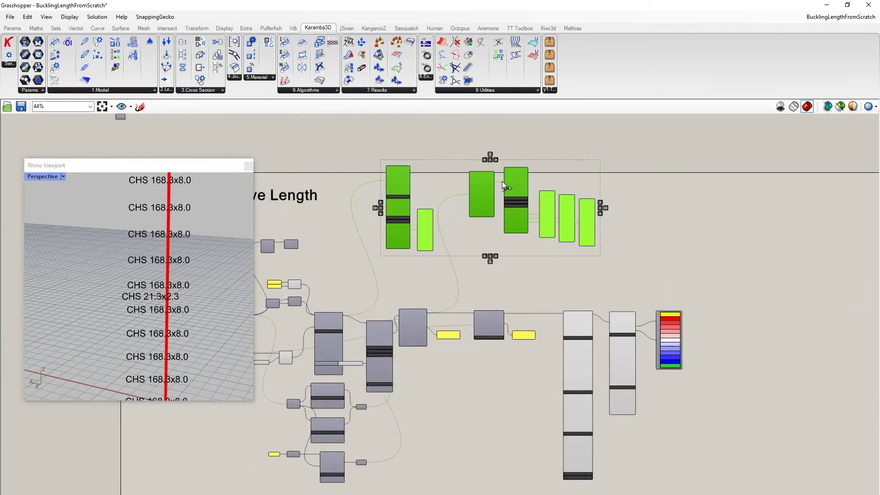
scroll(533, 250, up, 5)
click(565, 260)
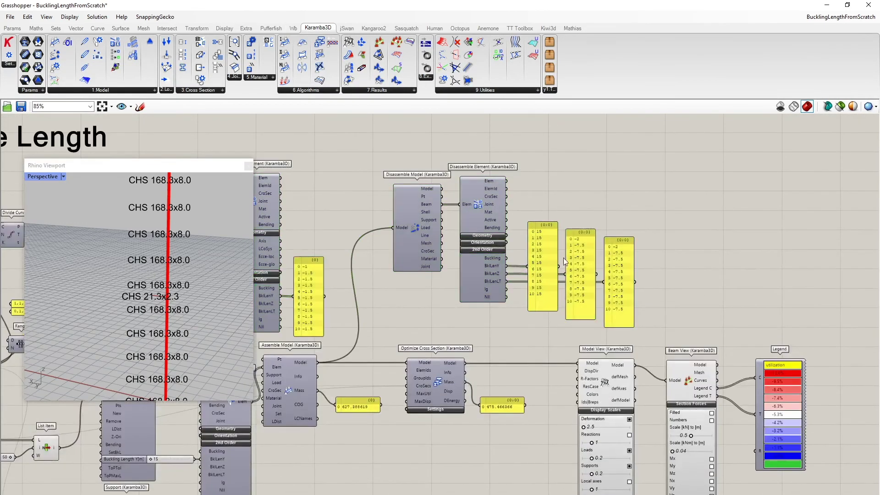
Raise the buckling length slider from 15 to 48
scroll(564, 259, up, 2)
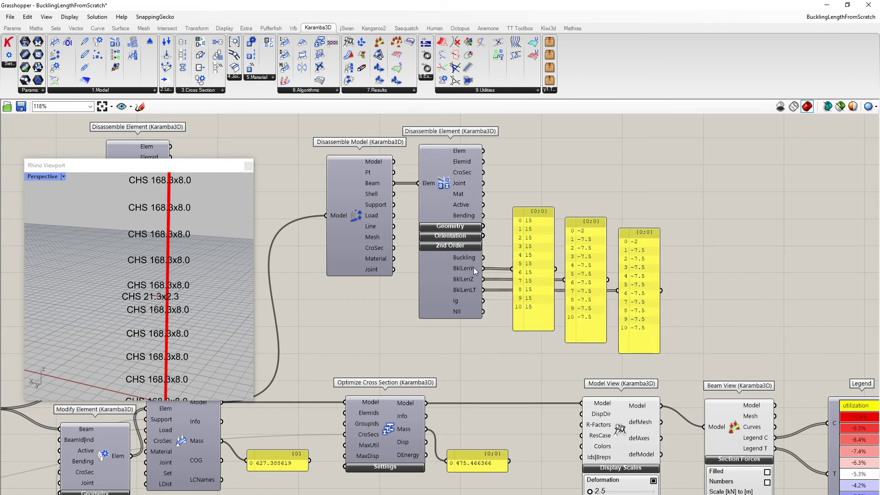
scroll(364, 357, down, 3)
right_drag(354, 430, 485, 334)
scroll(312, 240, up, 3)
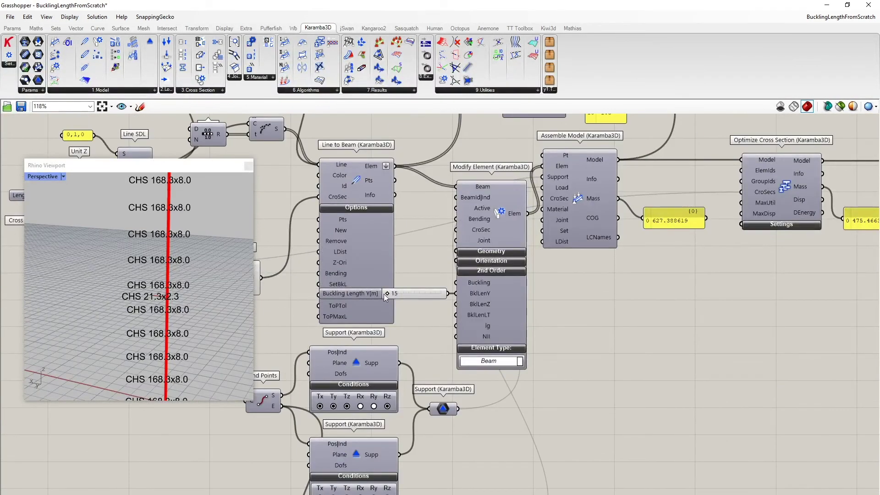
drag(389, 292, 442, 298)
scroll(457, 298, down, 5)
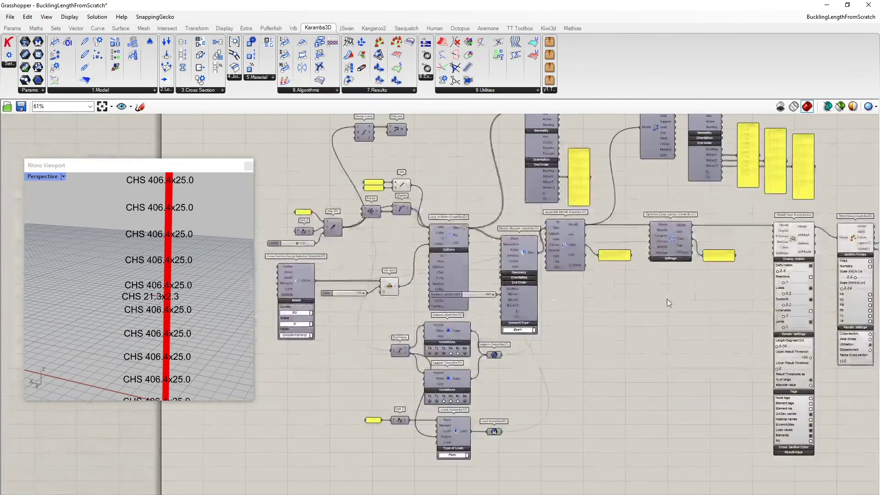
scroll(653, 221, up, 3)
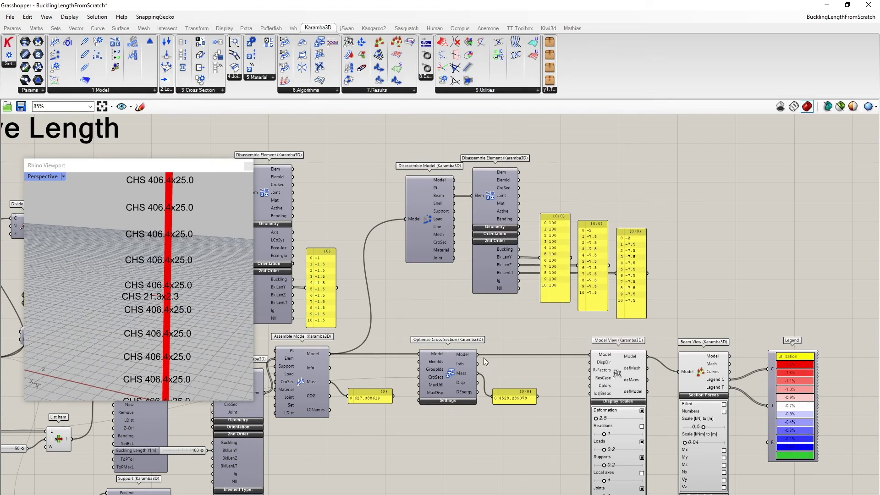
right_drag(424, 315, 713, 252)
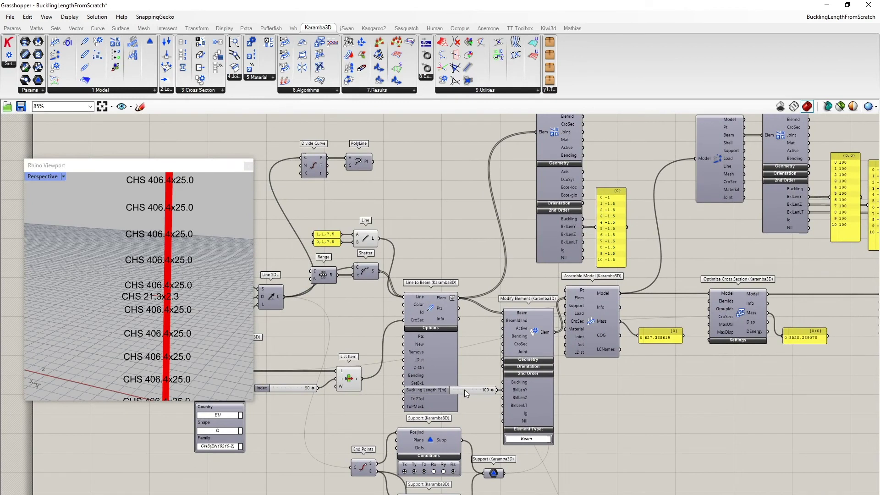
Move the buckling length slider clear of Line to Beam and bring Divide Curve and PolyLine down above Line
drag(465, 389, 454, 424)
right_drag(369, 211, 419, 252)
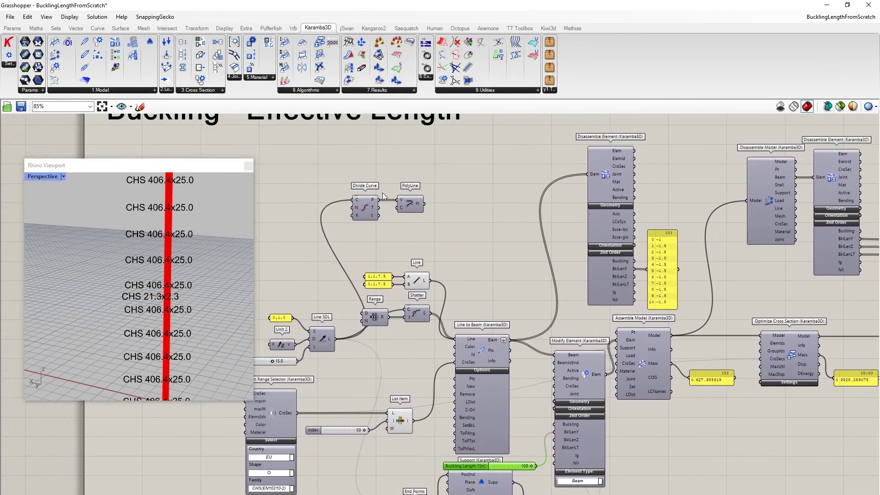
scroll(380, 191, up, 1)
drag(319, 160, 446, 229)
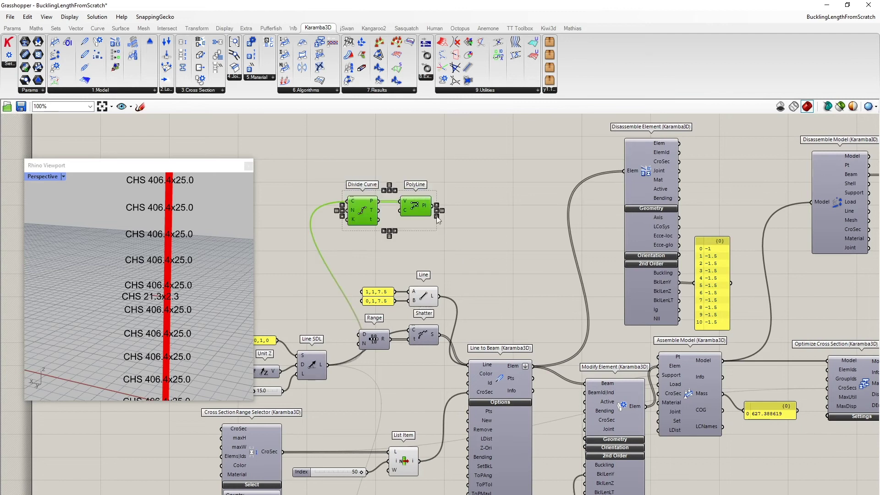
drag(430, 207, 439, 265)
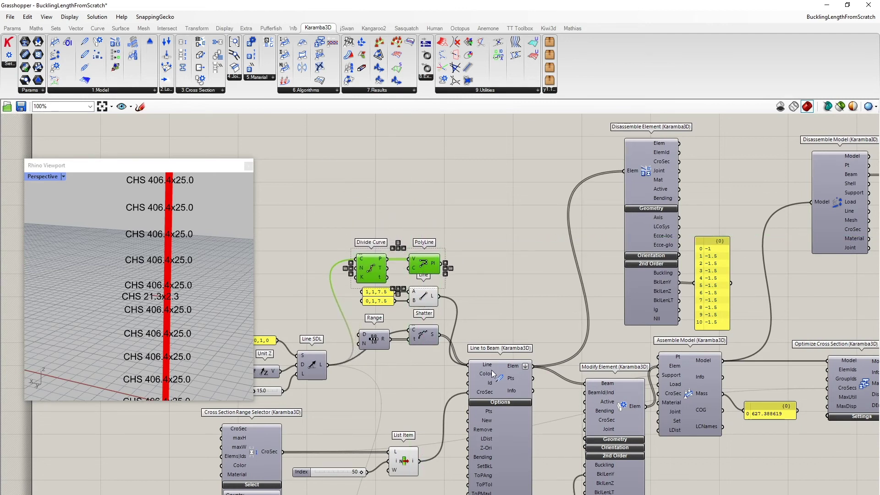
scroll(492, 374, up, 3)
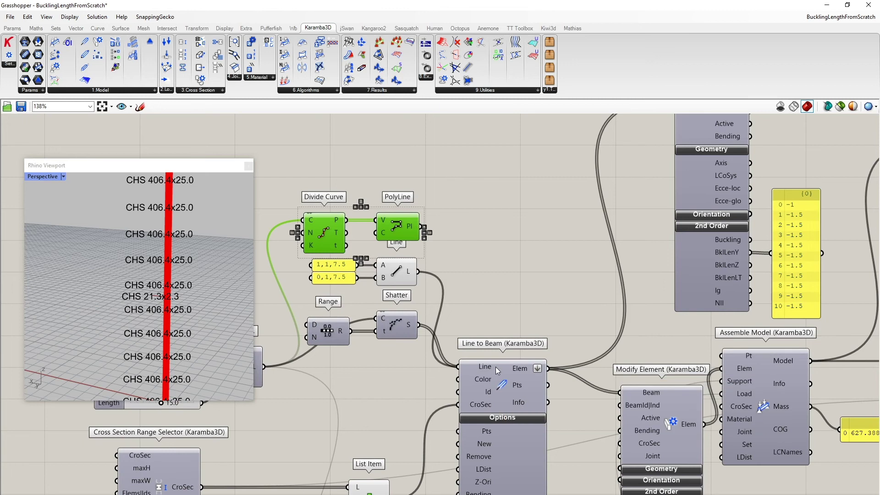
Place Divide Curve and PolyLine beside Line to Beam, next to Line SDL
mouse_move(485, 371)
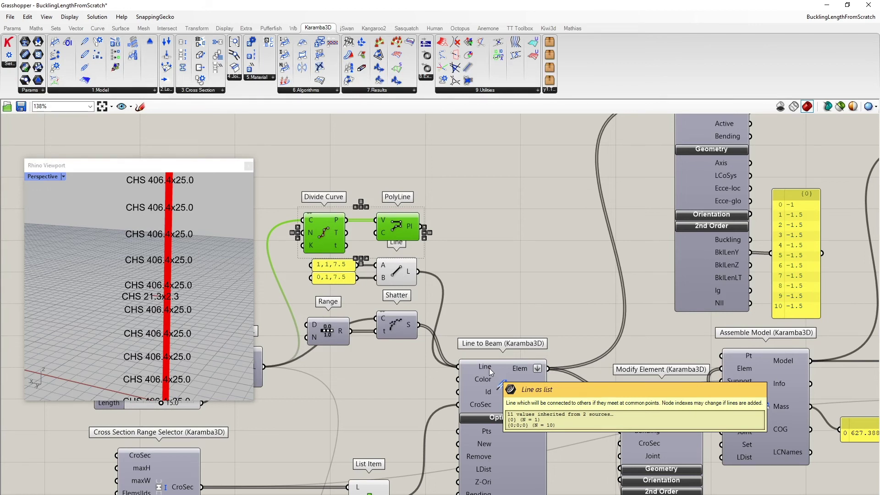
right_drag(548, 408, 519, 295)
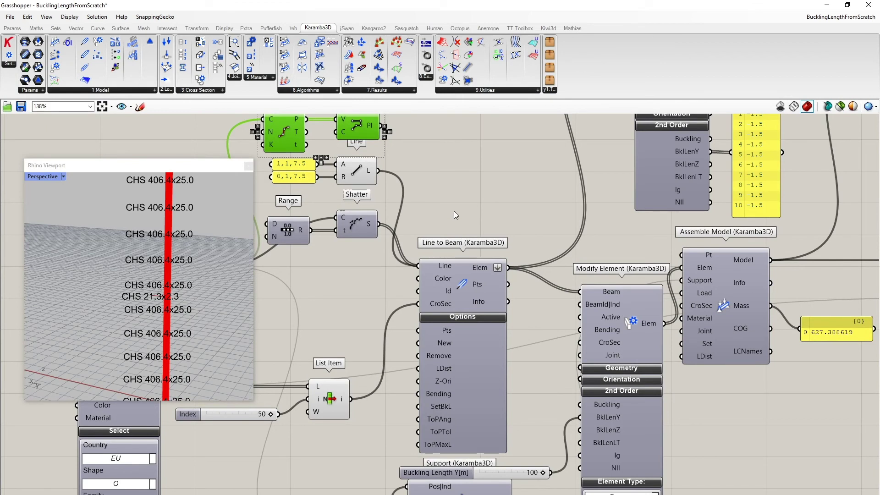
right_drag(447, 165, 483, 185)
drag(385, 150, 392, 311)
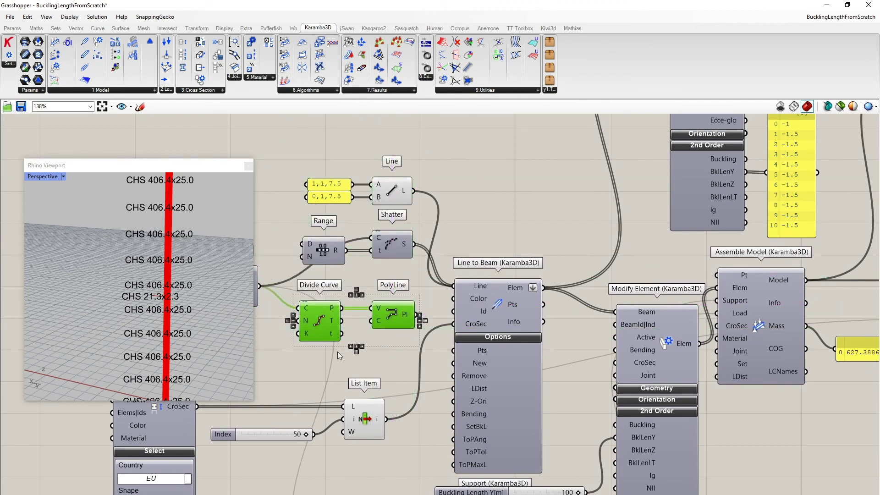
right_drag(337, 351, 407, 347)
click(326, 287)
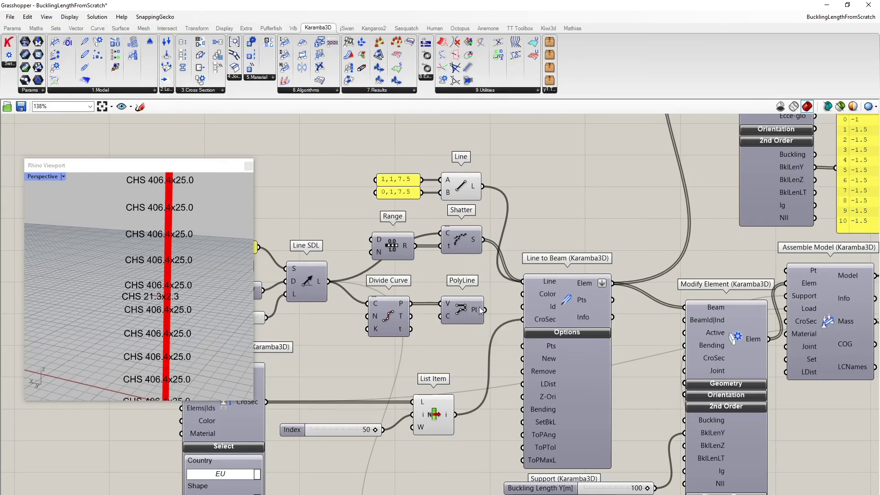
Feed the PolyLine output into Line to Beam's Line input
right_drag(483, 309, 389, 321)
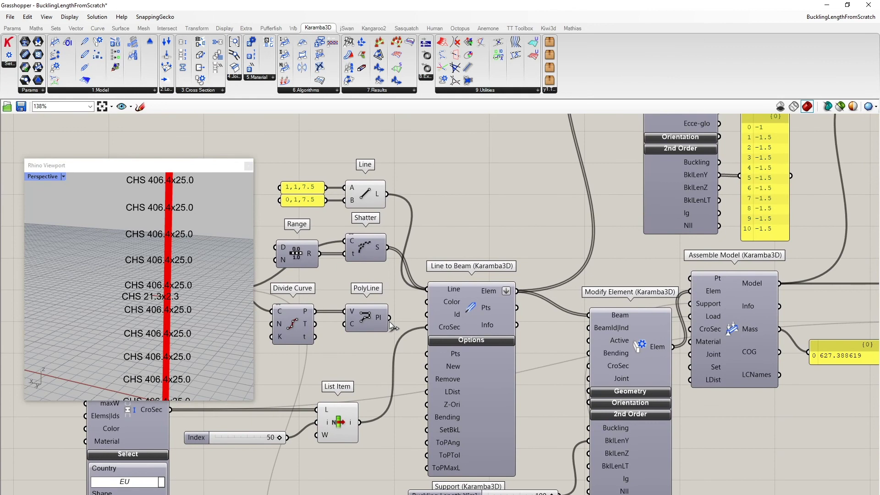
drag(389, 318, 432, 294)
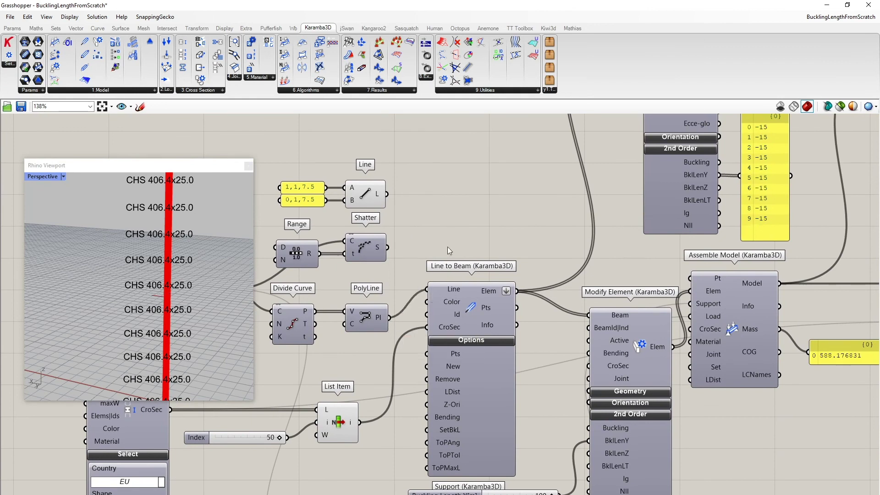
scroll(452, 275, down, 5)
scroll(454, 280, up, 2)
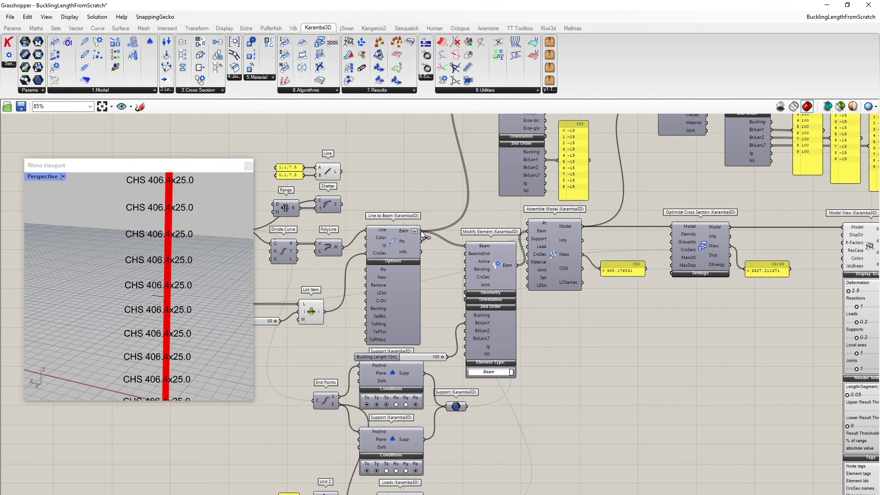
Wire Line to Beam's elements directly into Assemble Model, yielding CHS 168.3x8.0 columns
drag(421, 231, 531, 231)
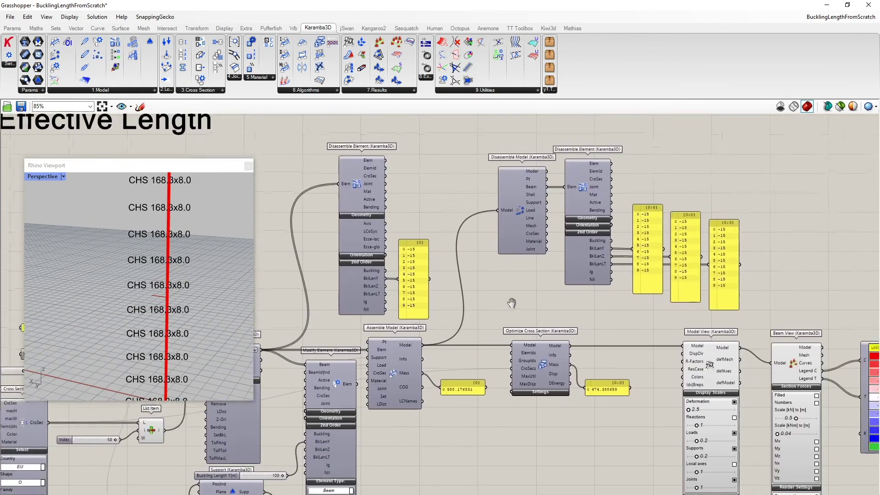
scroll(645, 233, up, 3)
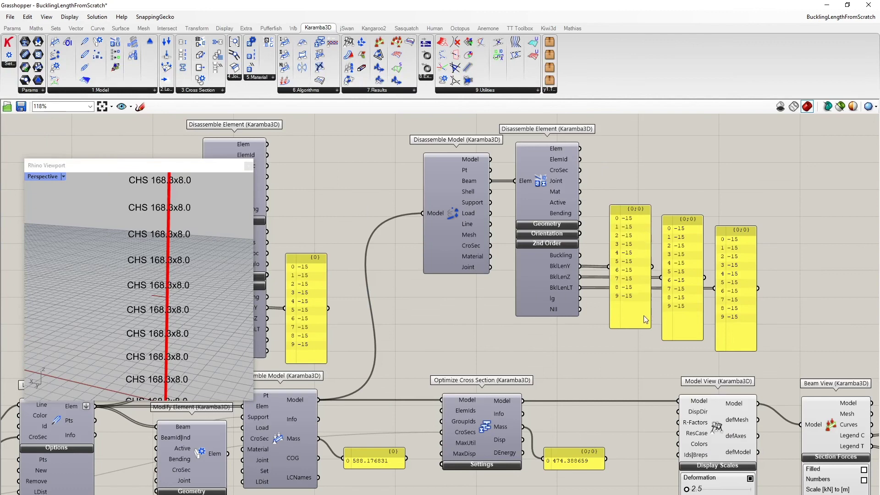
scroll(643, 314, down, 3)
right_drag(340, 293, 609, 284)
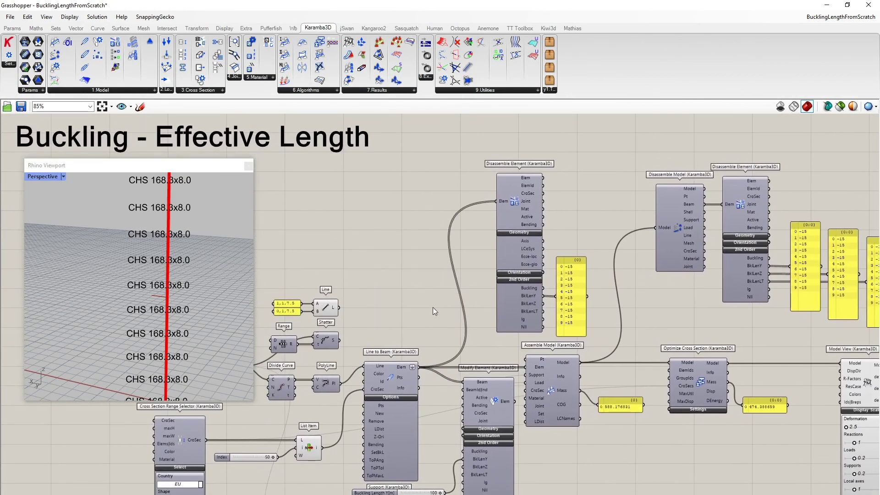
right_drag(433, 307, 539, 267)
scroll(482, 285, up, 3)
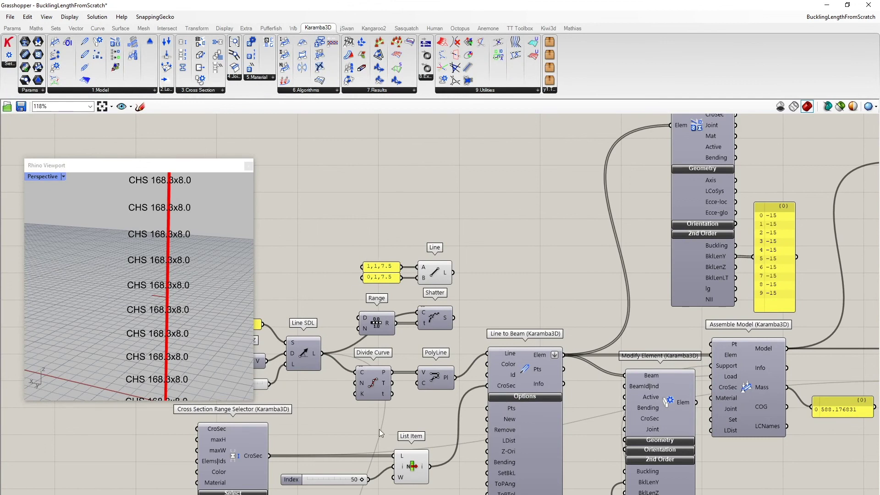
right_drag(374, 375, 402, 343)
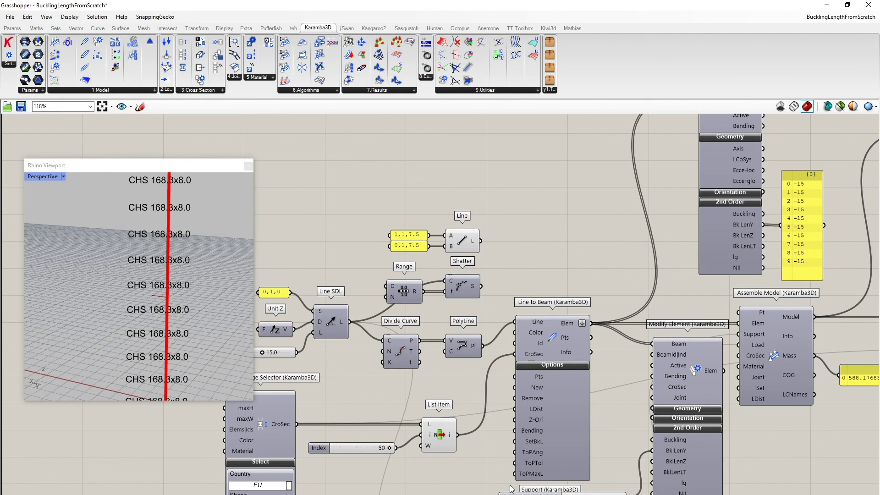
Reconnect Modify Element's Elem output to Assemble Model's Elem input
right_drag(475, 461, 392, 399)
scroll(410, 379, up, 3)
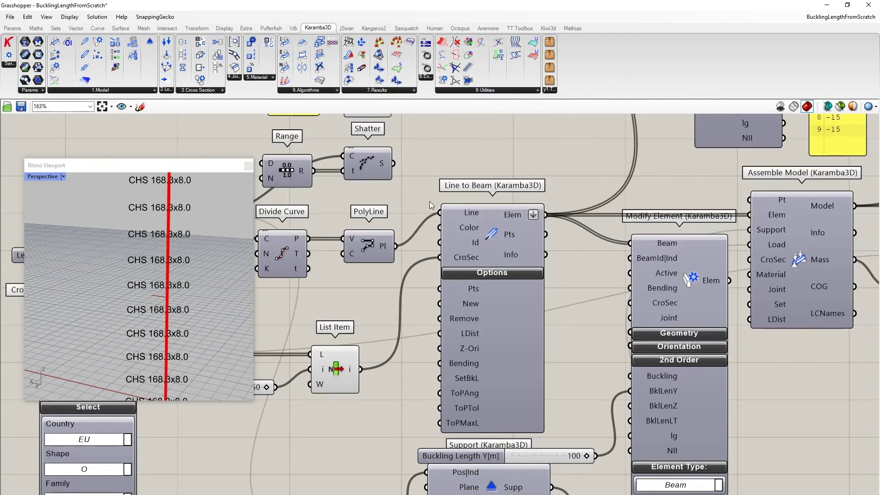
mouse_move(456, 378)
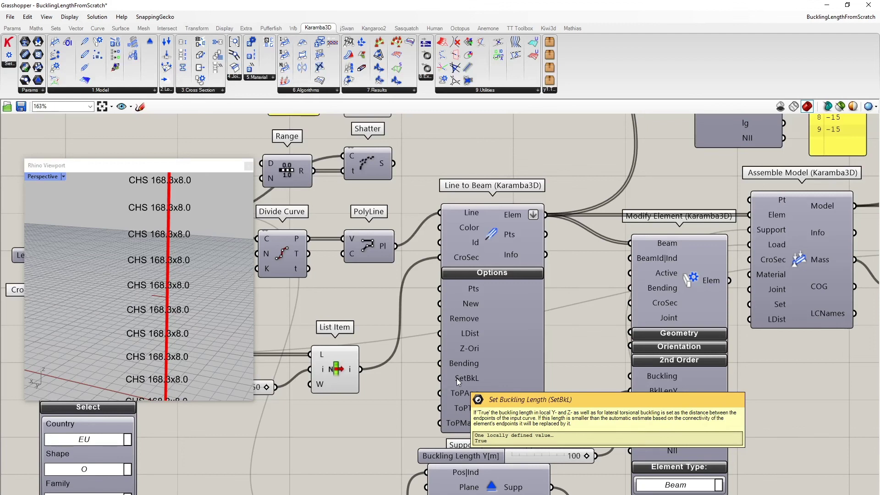
scroll(457, 378, down, 4)
scroll(386, 340, up, 5)
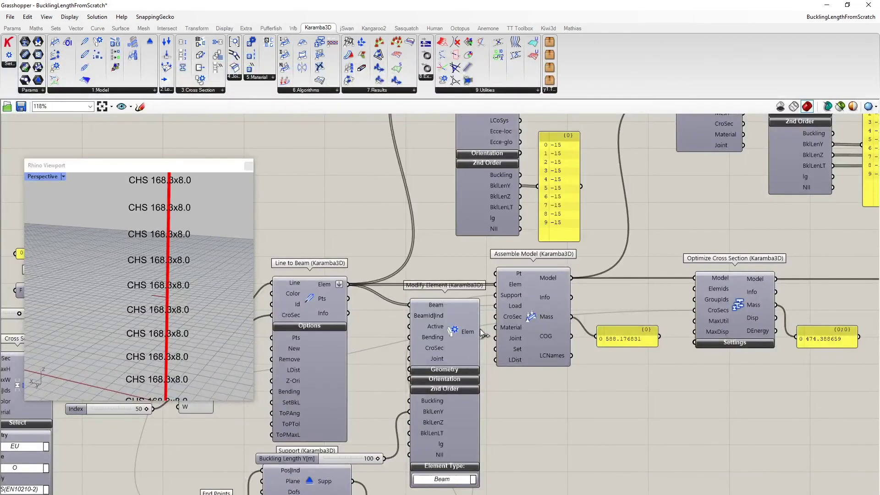
drag(480, 331, 494, 284)
Lower the Buckling Length slider from 100 to 26 for CHS 219.1x12.0, then view BucklingBridge.png
right_drag(377, 420, 401, 355)
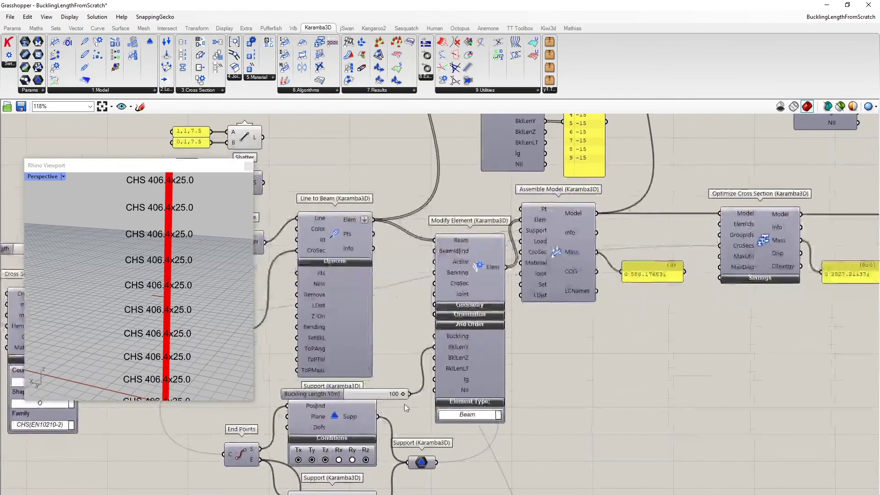
drag(403, 395, 409, 351)
scroll(579, 338, down, 2)
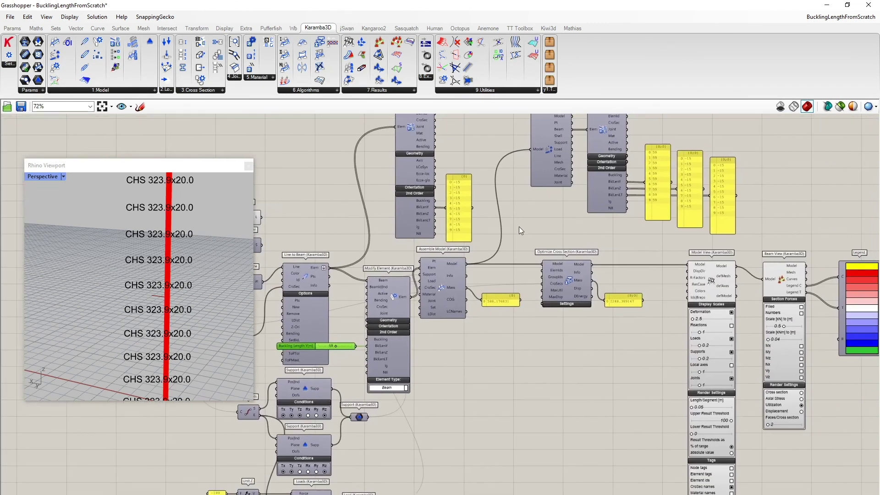
scroll(357, 351, up, 3)
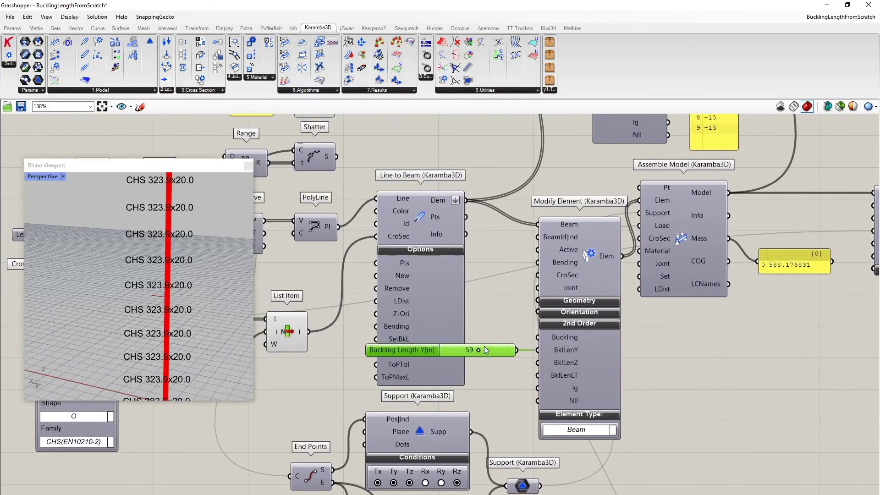
drag(478, 350, 454, 349)
scroll(486, 321, down, 2)
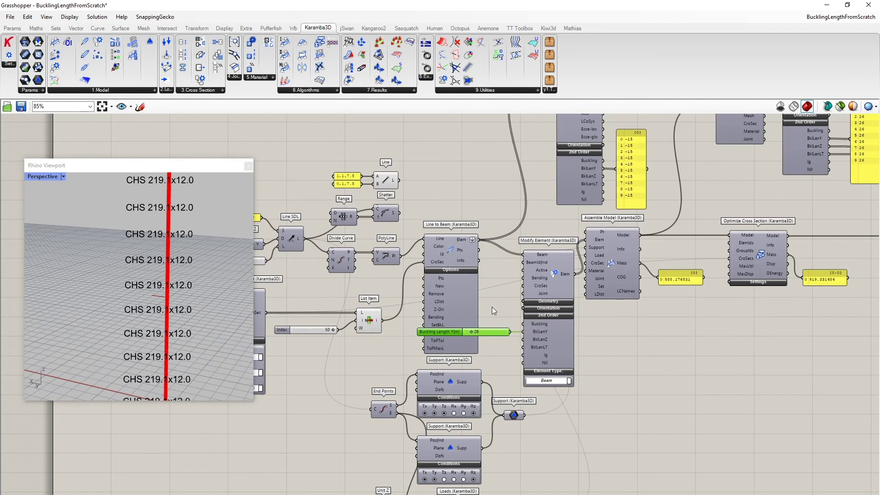
key(alt+Tab)
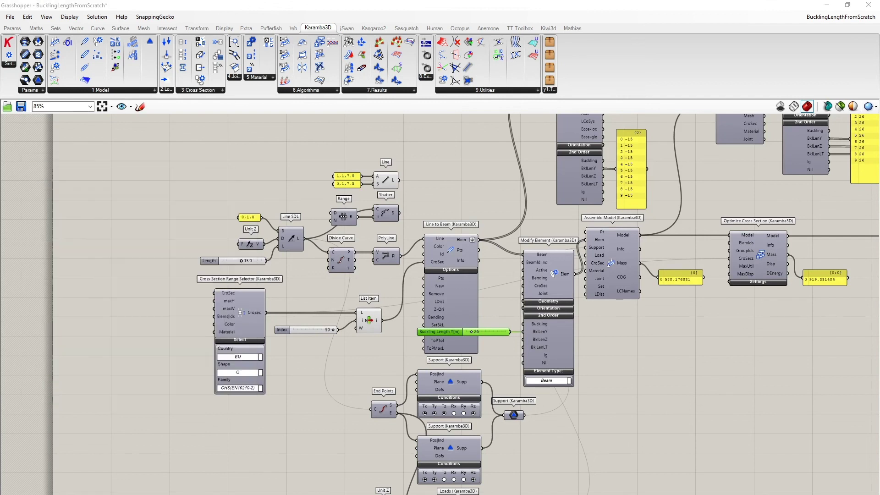